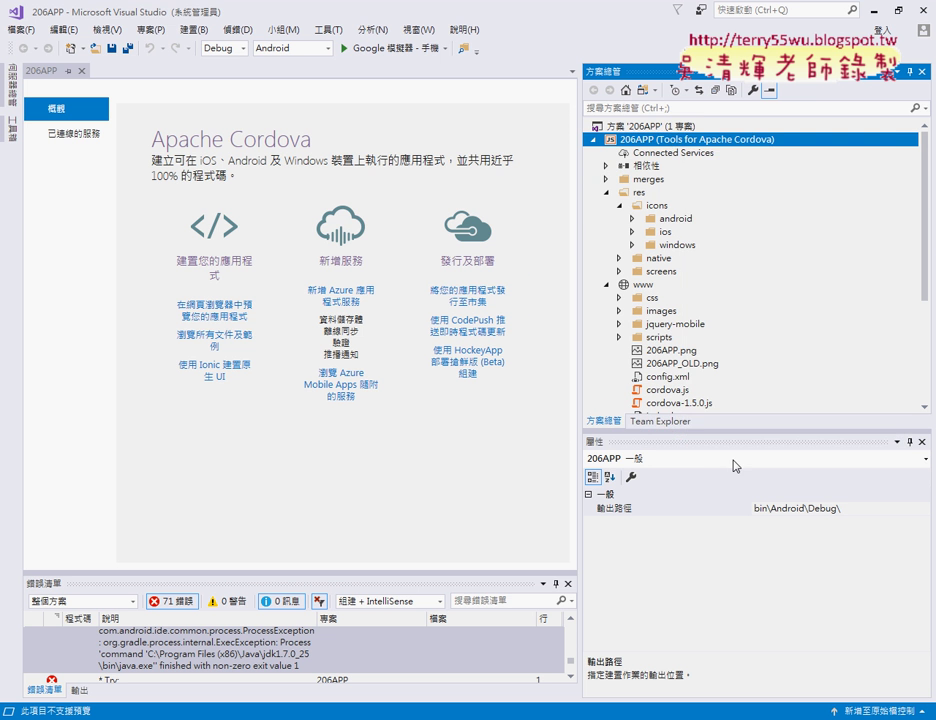
Open the 206APP project's folder in File Explorer and browse to bin\Android\Debug, where the APK files are stored.
{"action": "right_click", "coordinate": [679, 140]}
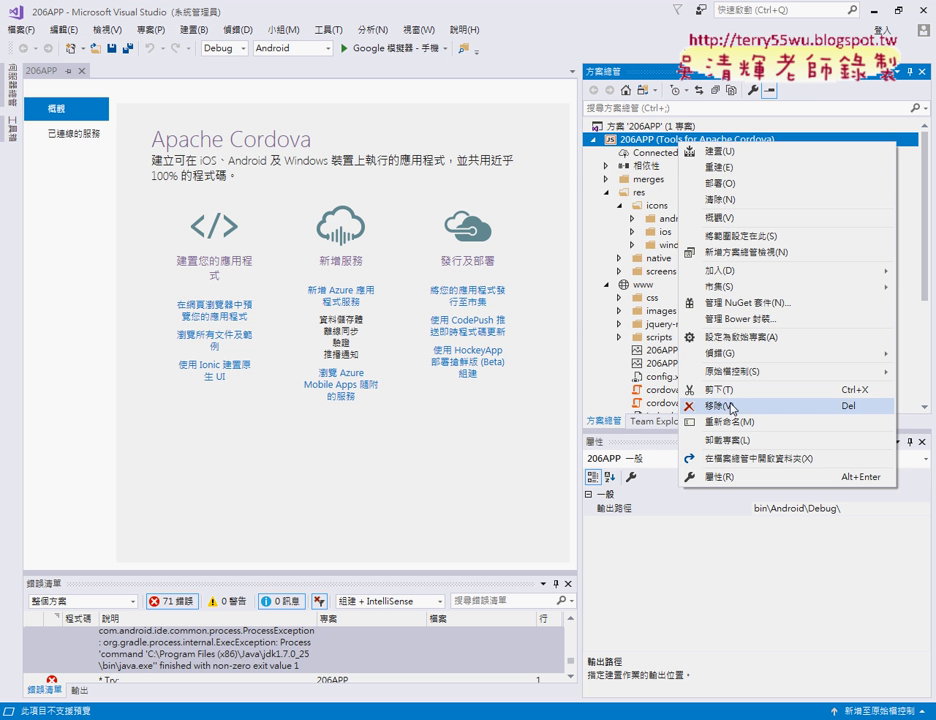
{"action": "left_click", "coordinate": [738, 462]}
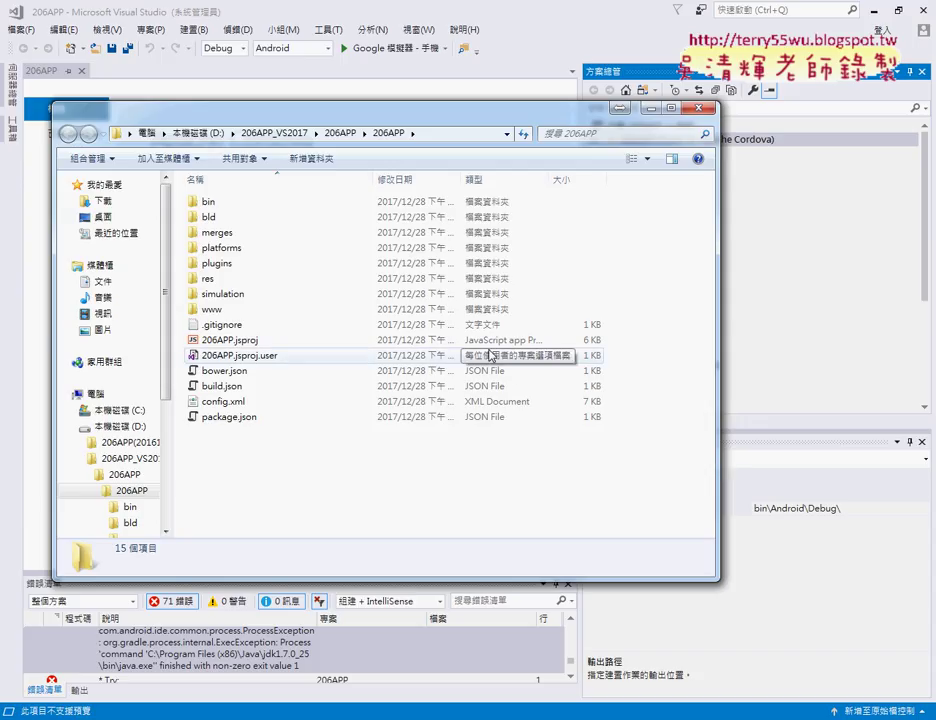
{"action": "left_click", "coordinate": [246, 202]}
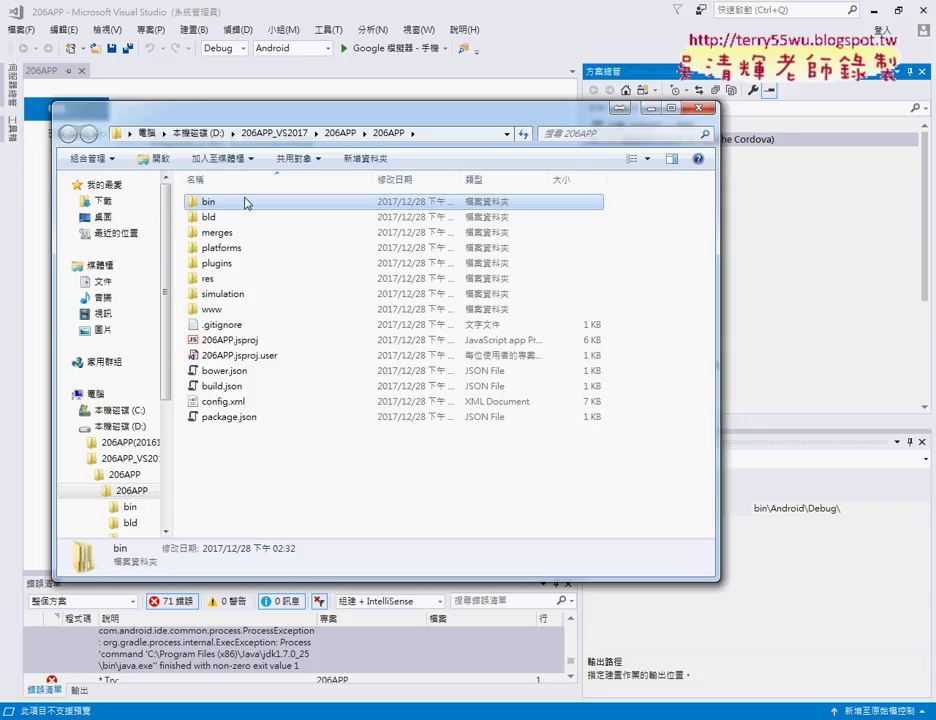
{"action": "double_click", "coordinate": [246, 203]}
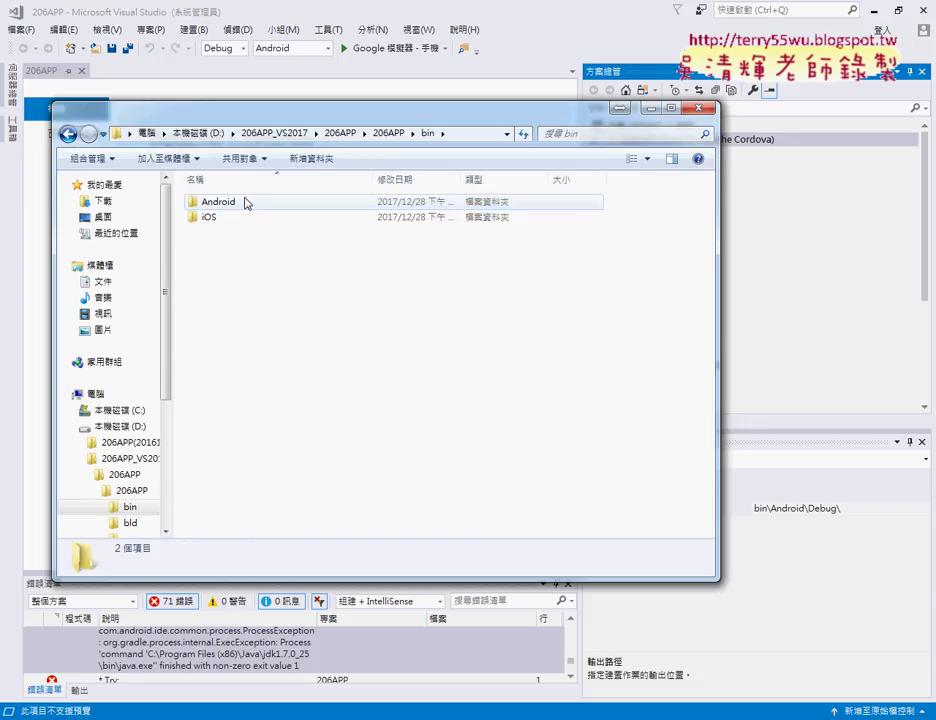
{"action": "left_click", "coordinate": [241, 210]}
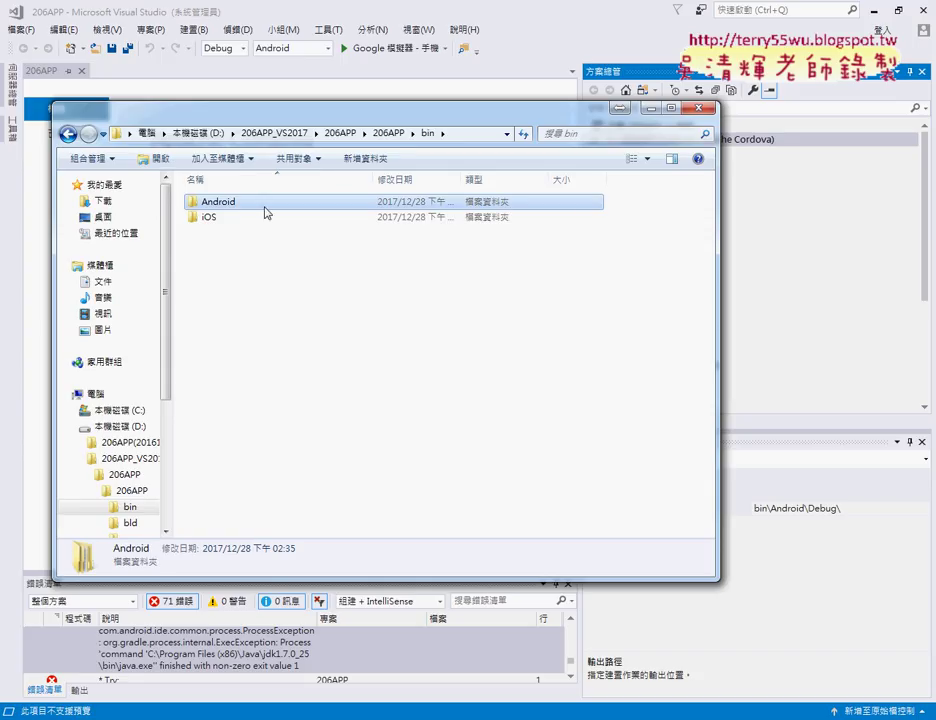
{"action": "double_click", "coordinate": [266, 210]}
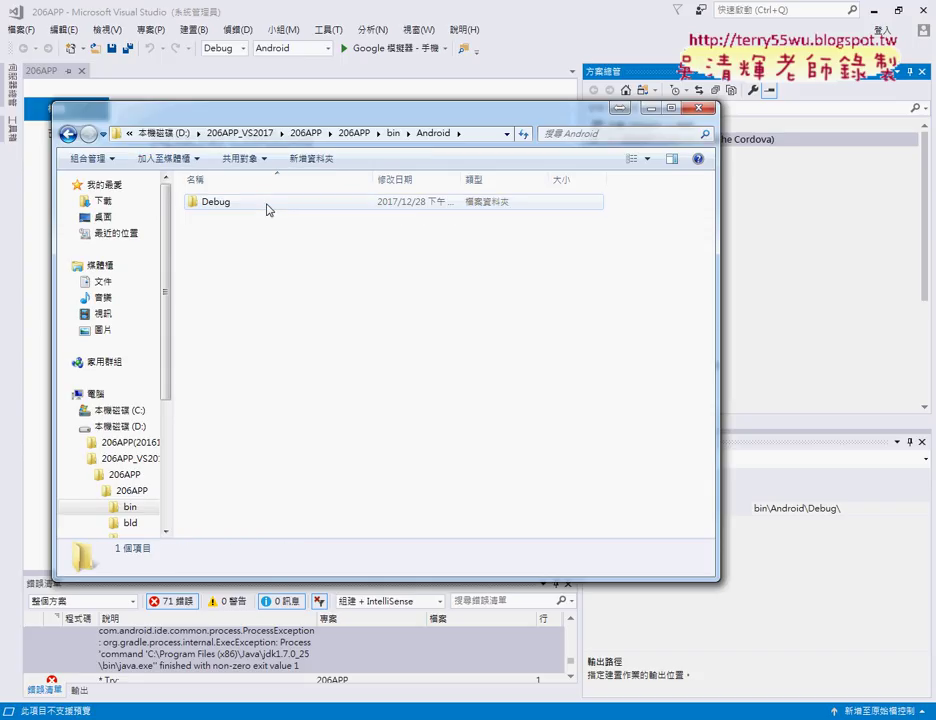
{"action": "double_click", "coordinate": [266, 206]}
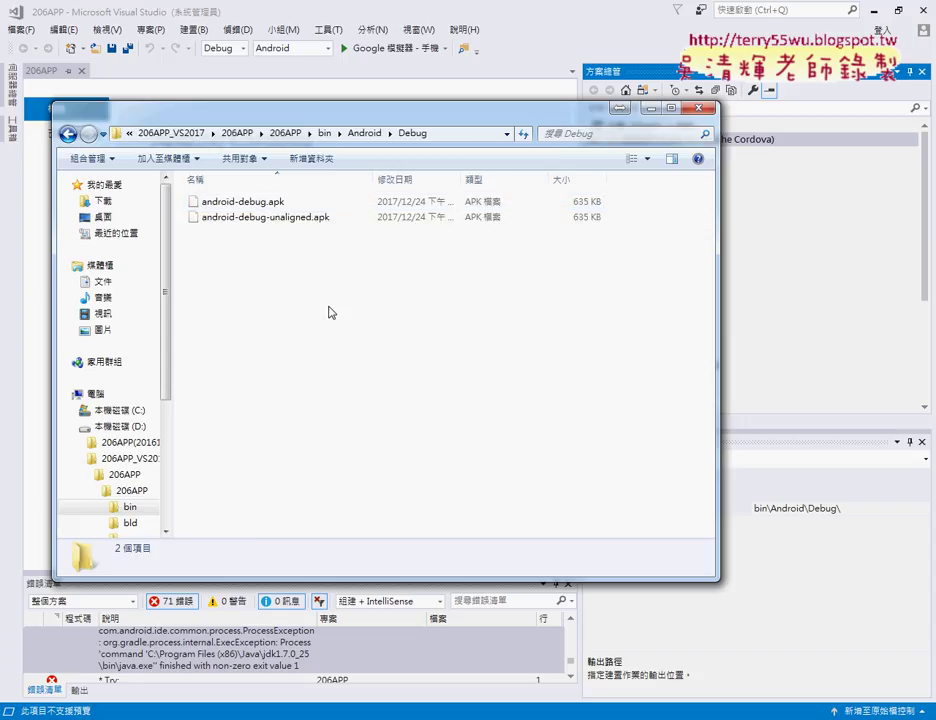
{"action": "left_click_drag", "start_coordinate": [363, 354], "coordinate": [360, 163]}
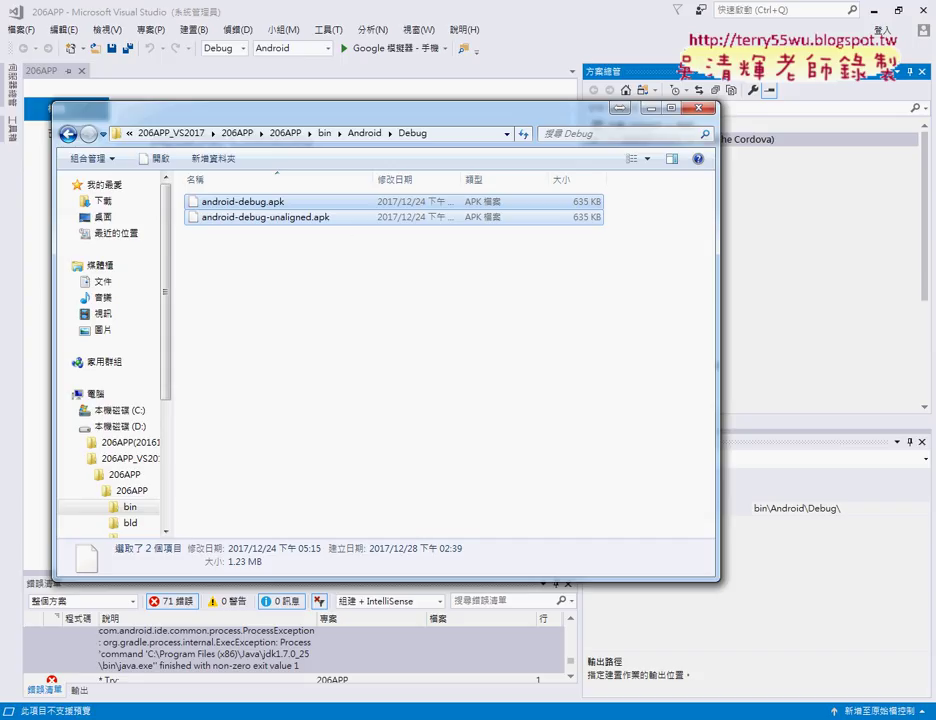
{"action": "left_click", "coordinate": [430, 290]}
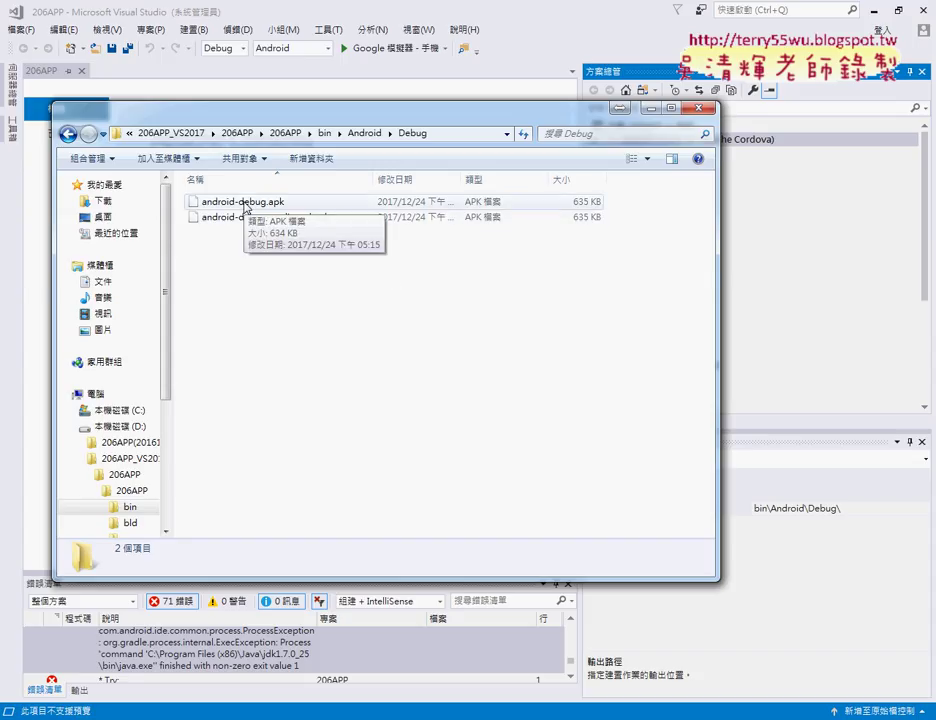
Minimize Visual Studio, clear space beside the folder window, and rename android-debug.apk to 206APP.apk.
{"action": "left_click", "coordinate": [245, 205]}
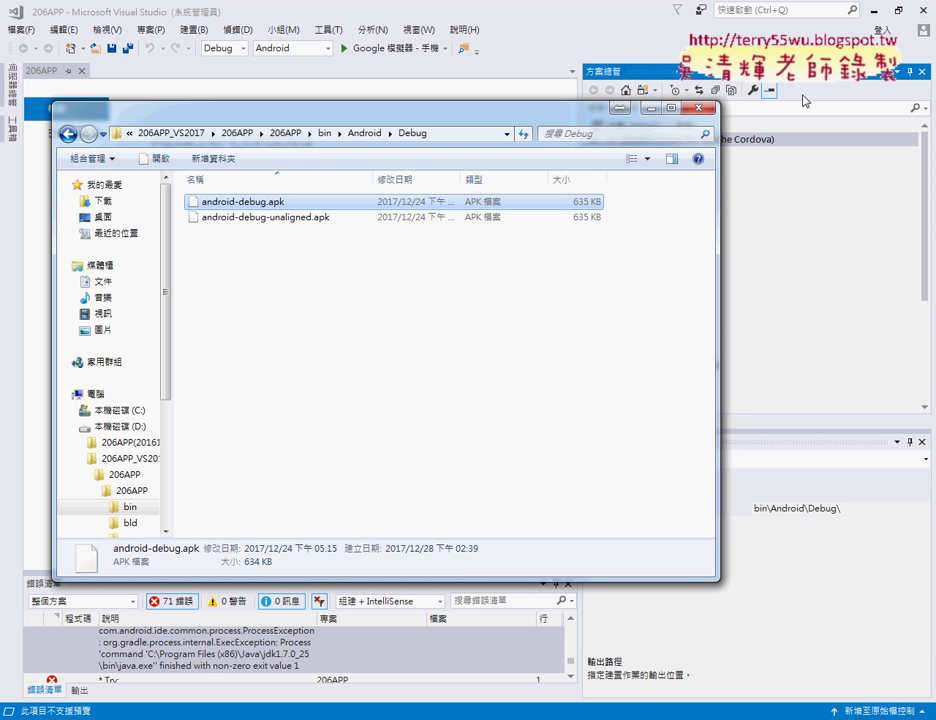
{"action": "left_click", "coordinate": [868, 19]}
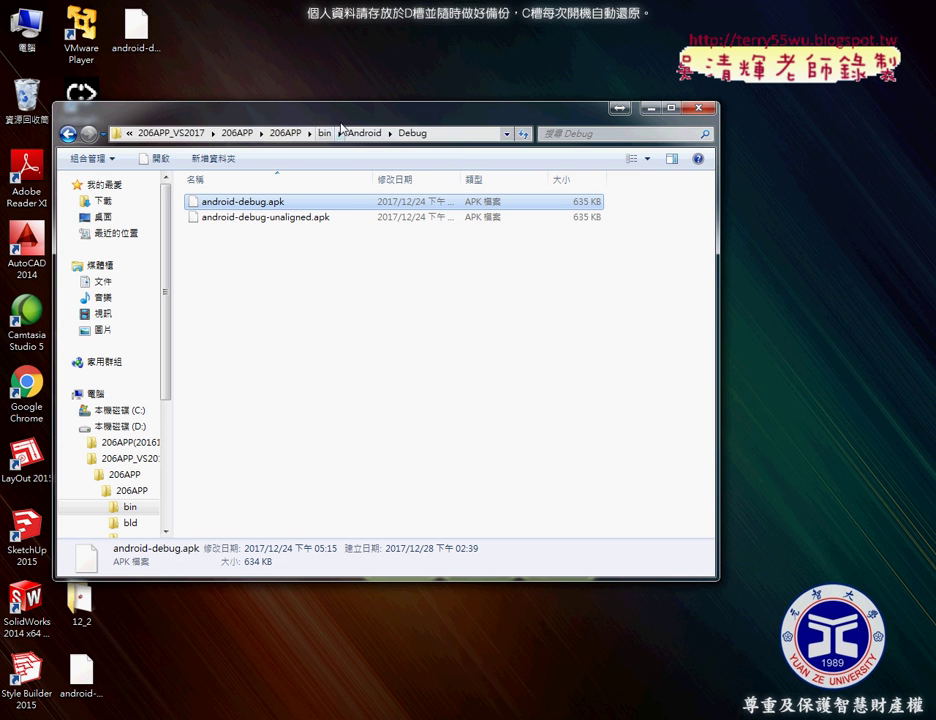
{"action": "left_click_drag", "start_coordinate": [333, 118], "coordinate": [594, 121]}
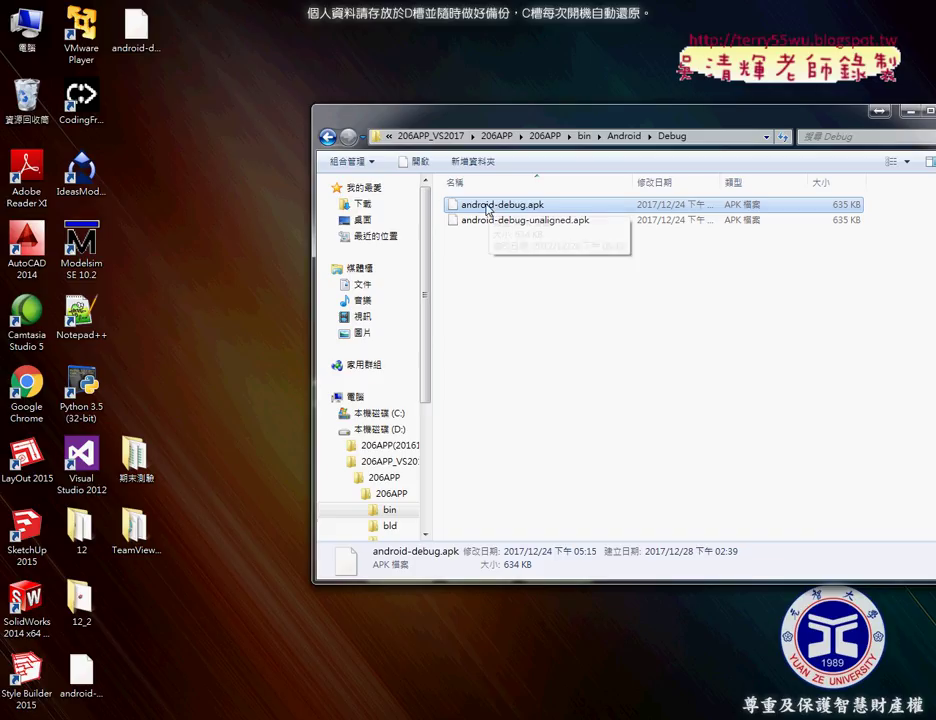
{"action": "left_click", "coordinate": [533, 205]}
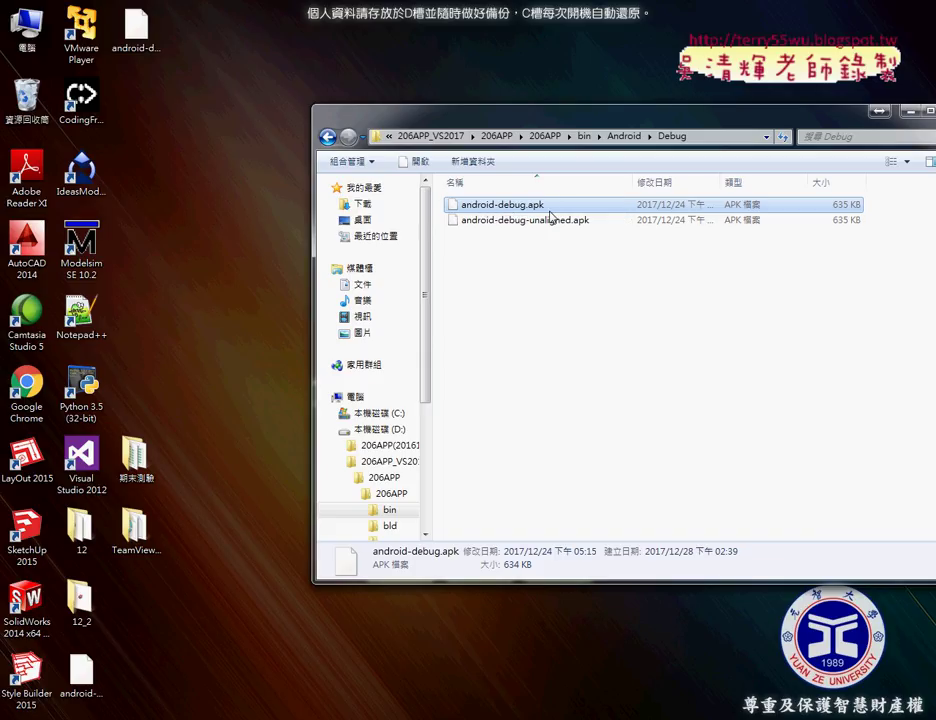
{"action": "type", "text": "206"}
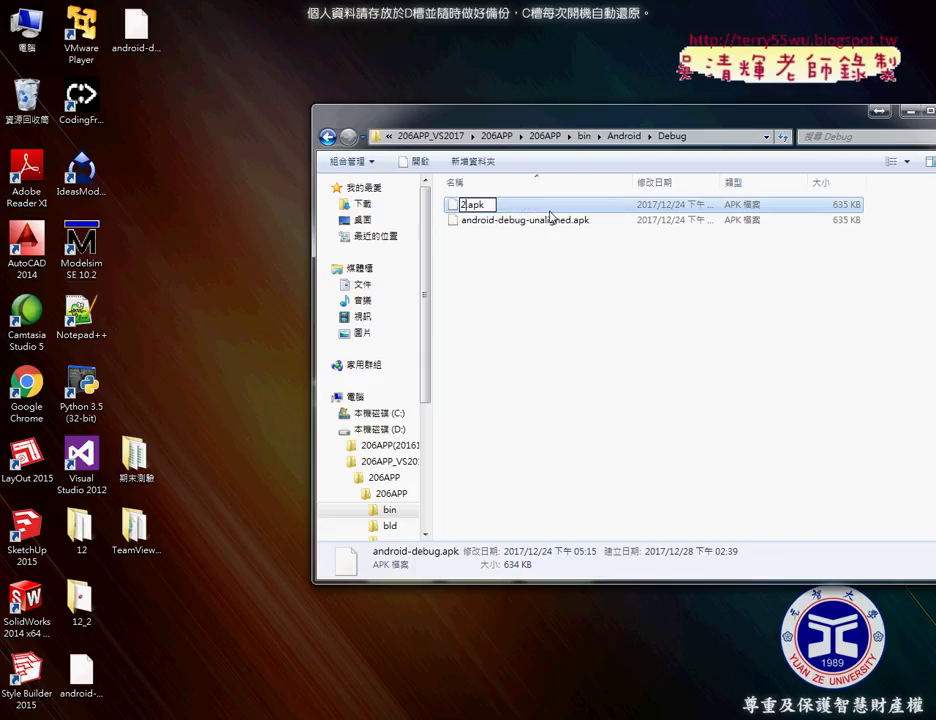
{"action": "type", "text": "APP"}
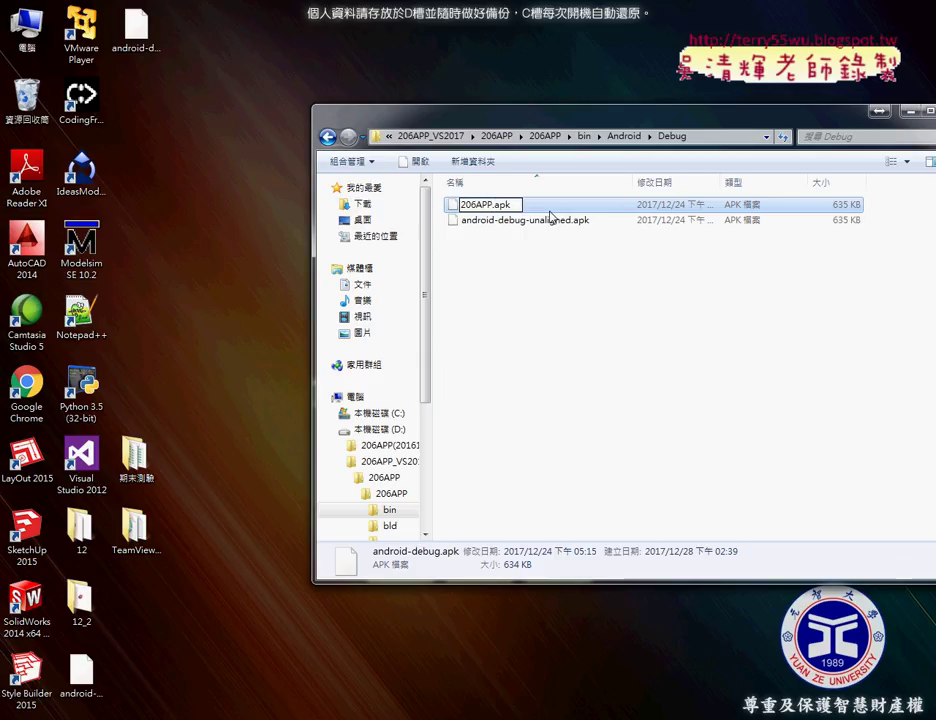
{"action": "key", "text": "Return"}
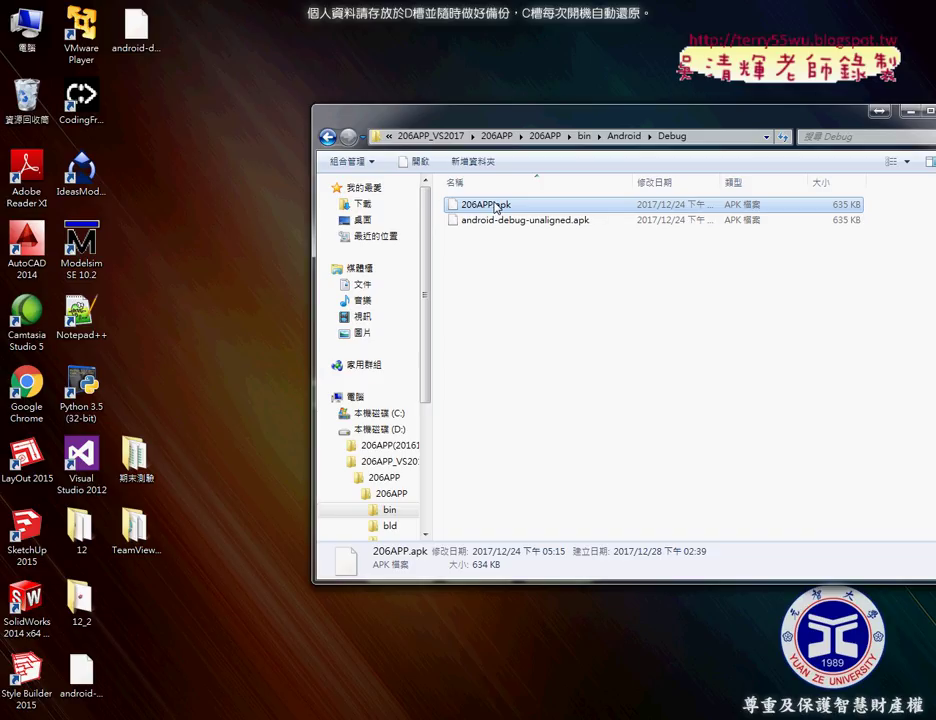
Switch to Google Drive in Chrome and upload 206APP.apk from the Debug folder into the del folder under 02_APP設計.
{"action": "mouse_move", "coordinate": [125, 718]}
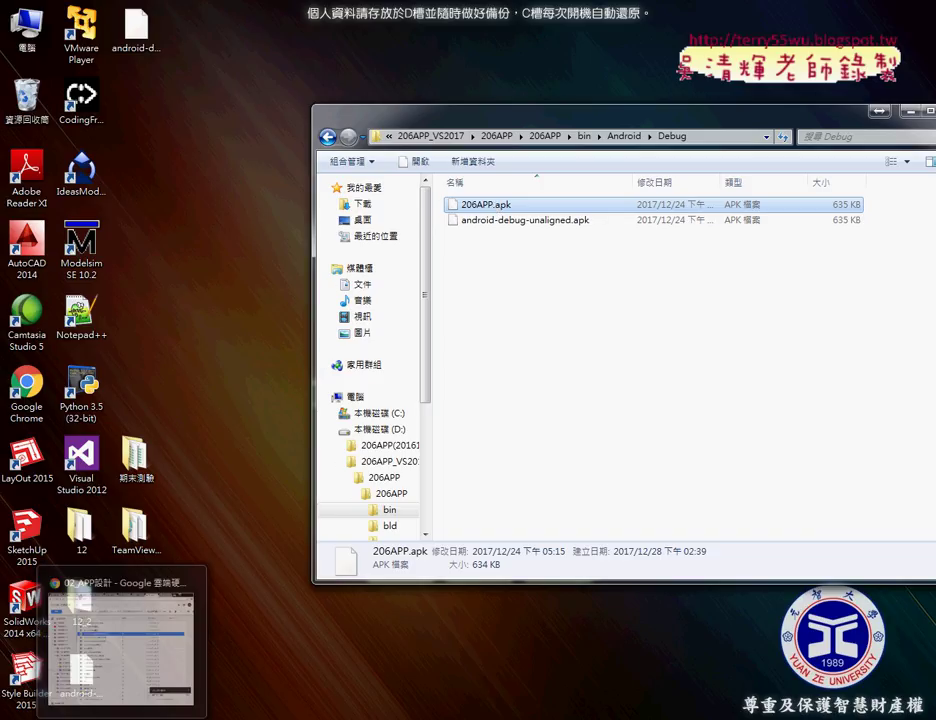
{"action": "left_click", "coordinate": [125, 668]}
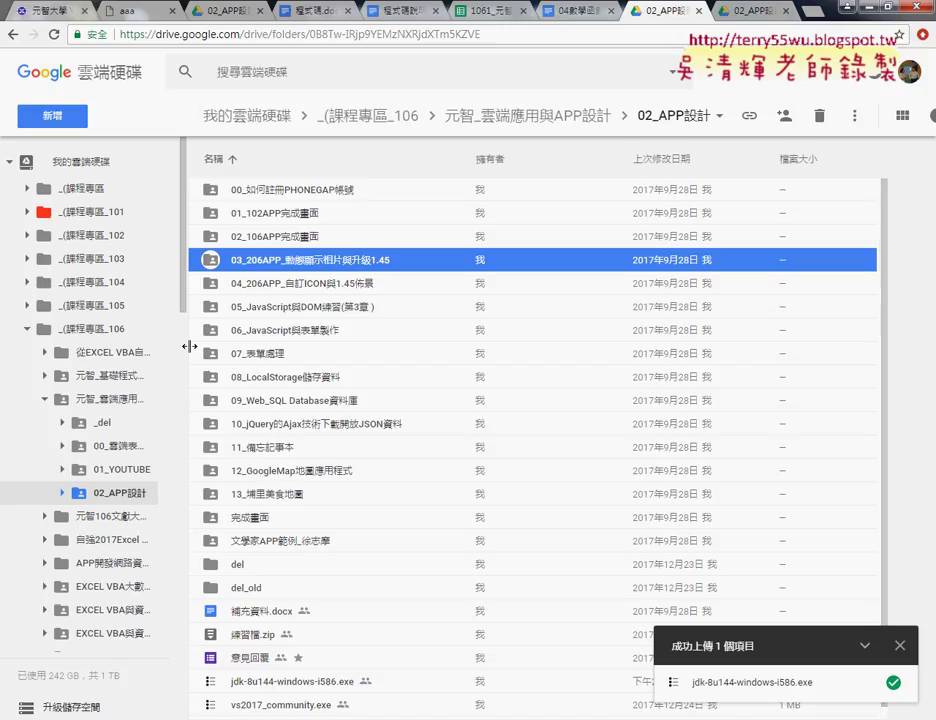
{"action": "double_click", "coordinate": [222, 566]}
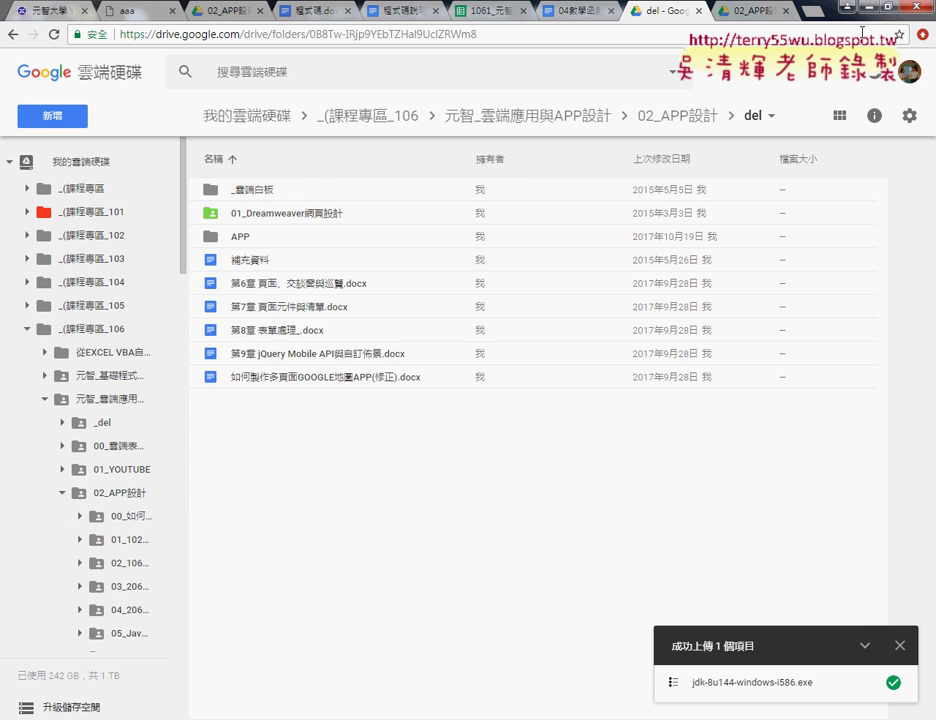
{"action": "key", "text": "super+Down"}
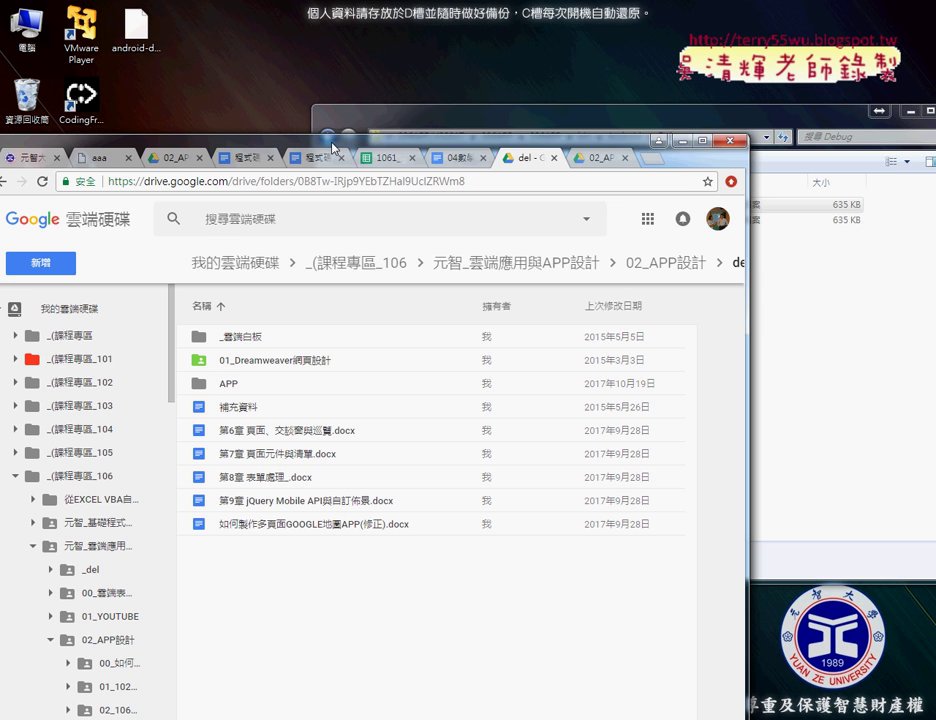
{"action": "left_click_drag", "start_coordinate": [449, 16], "coordinate": [169, 146]}
{"action": "left_click_drag", "start_coordinate": [820, 208], "coordinate": [385, 638]}
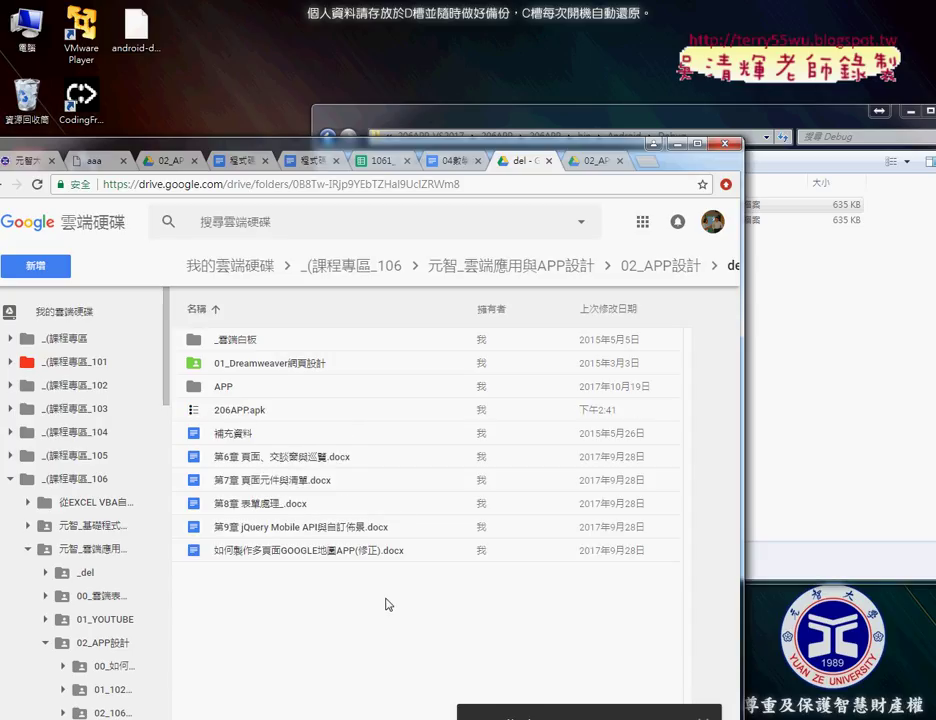
Turn on link sharing for 206APP.apk in Google Drive and copy its sharing link.
{"action": "right_click", "coordinate": [251, 413]}
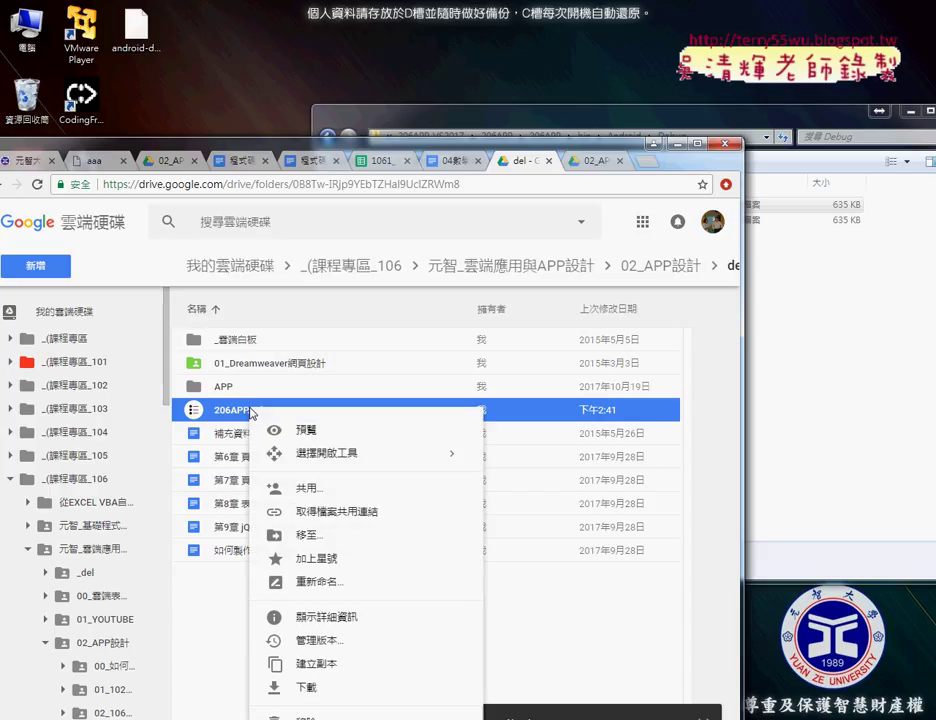
{"action": "left_click", "coordinate": [295, 488]}
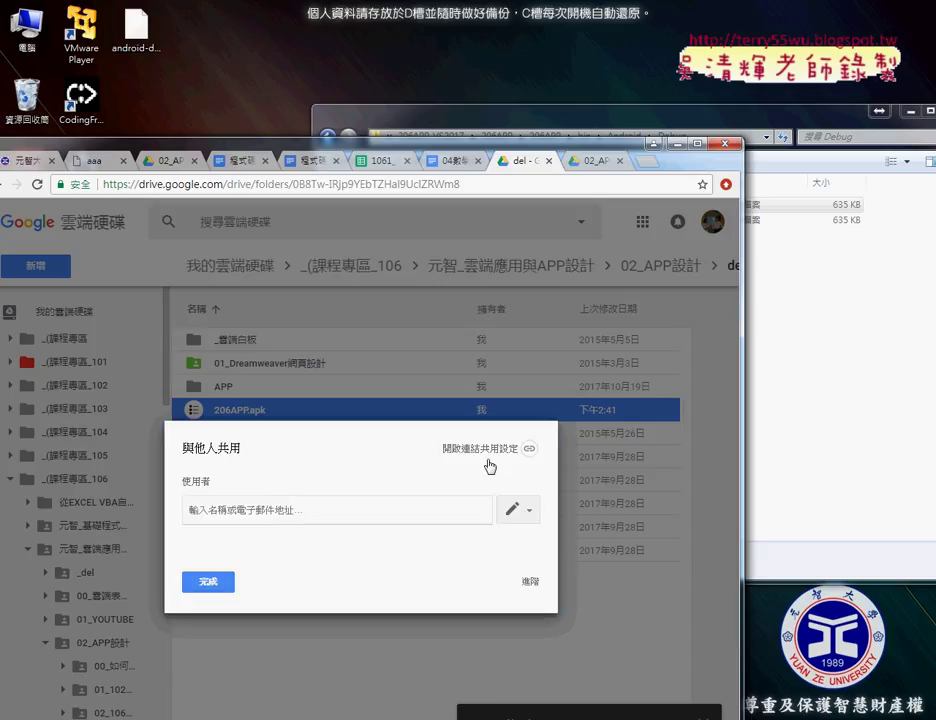
{"action": "left_click", "coordinate": [528, 449]}
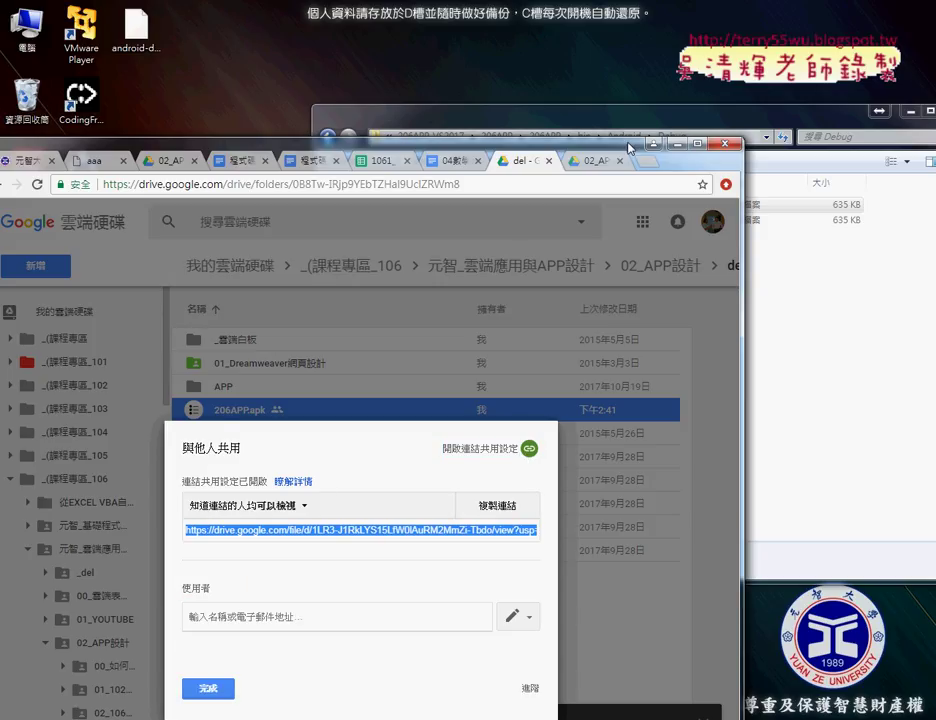
{"action": "double_click", "coordinate": [500, 143]}
{"action": "left_click", "coordinate": [519, 358]}
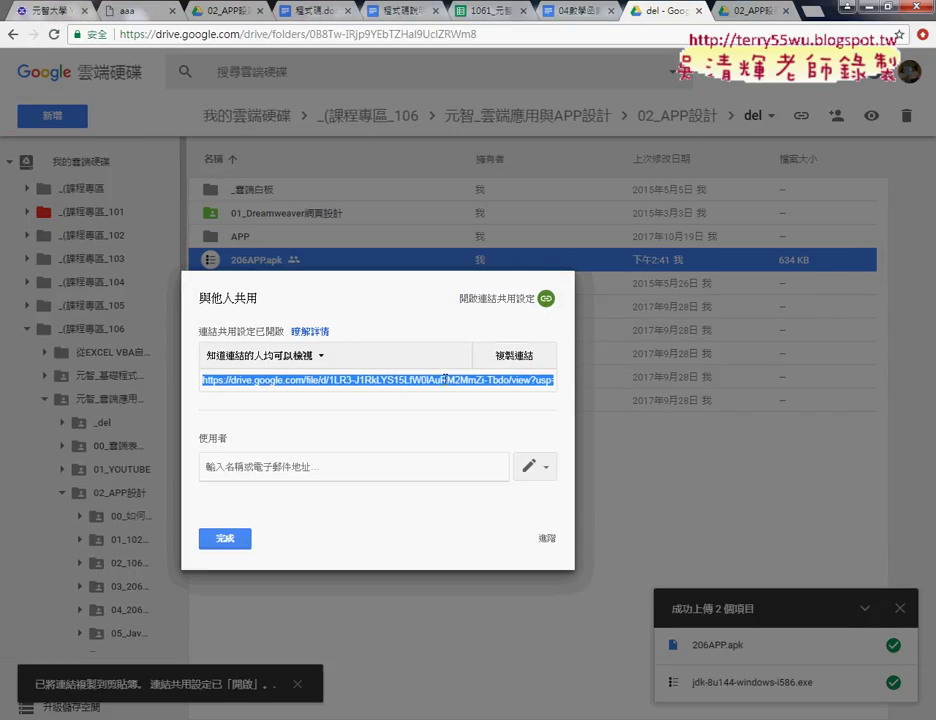
{"action": "right_click", "coordinate": [380, 382]}
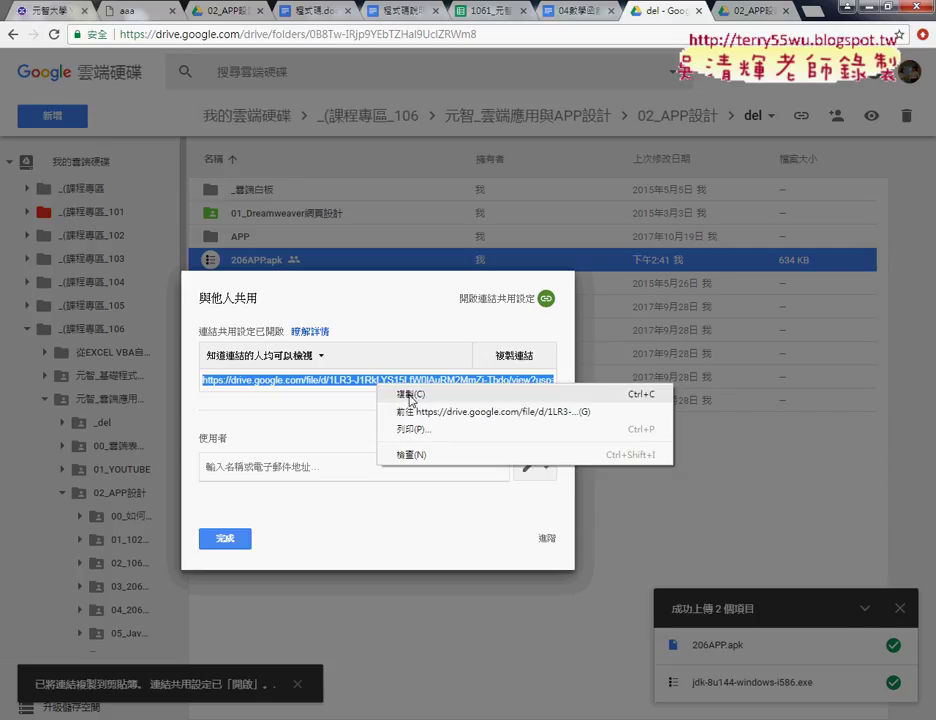
{"action": "left_click", "coordinate": [400, 394]}
Open the goo.gl URL shortener in a new browser tab and paste the copied sharing link as the original URL.
{"action": "left_click", "coordinate": [812, 12]}
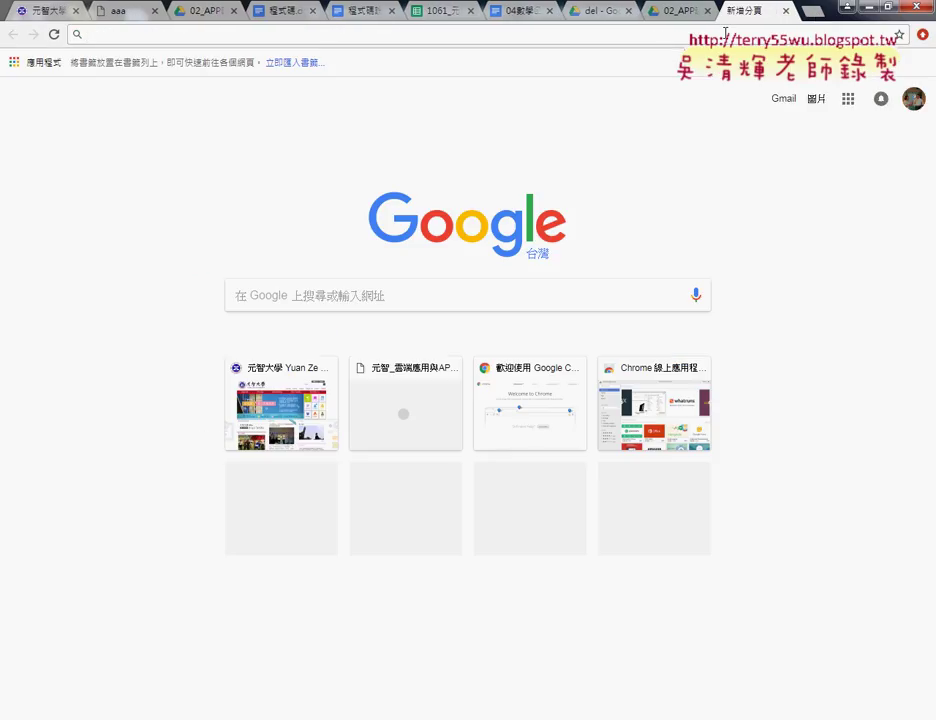
{"action": "type", "text": "_"}
{"action": "key", "text": "BackSpace"}
{"action": "type", "text": "goo"}
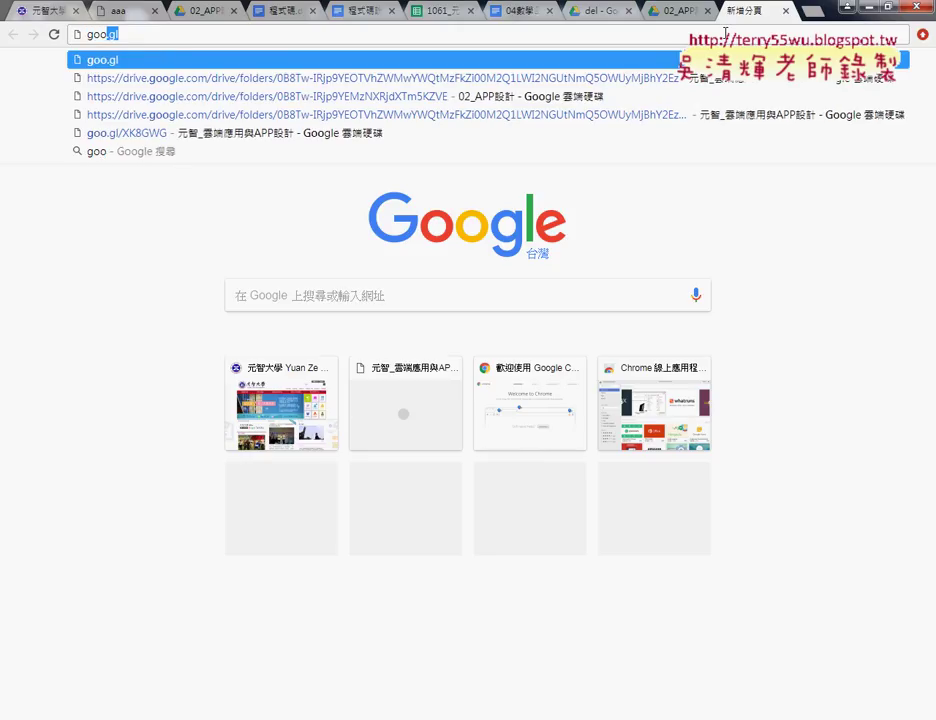
{"action": "key", "text": "Return"}
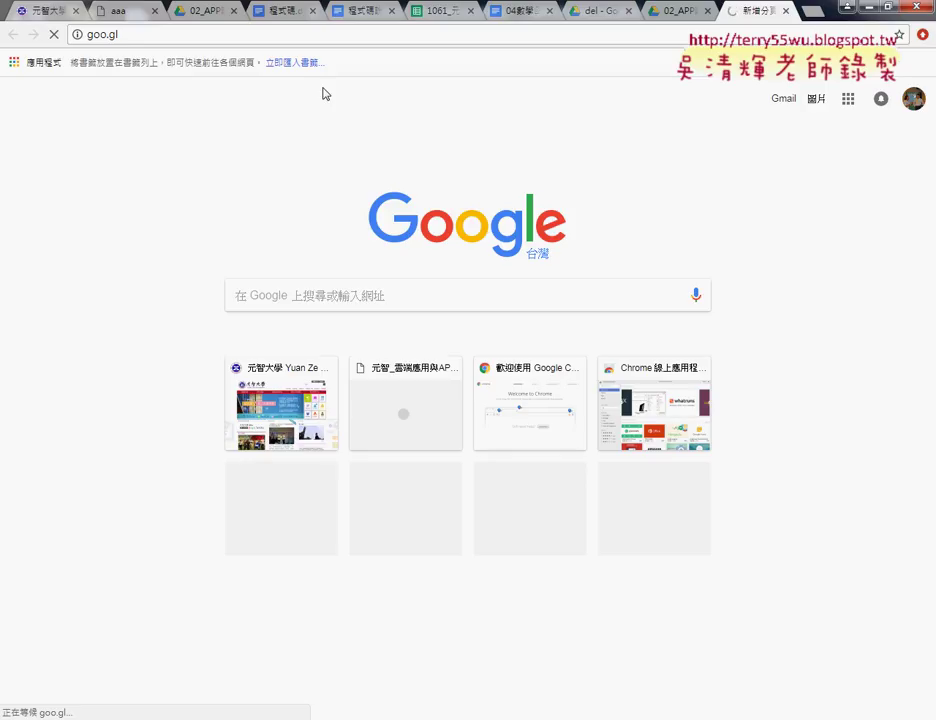
{"action": "right_click", "coordinate": [281, 174]}
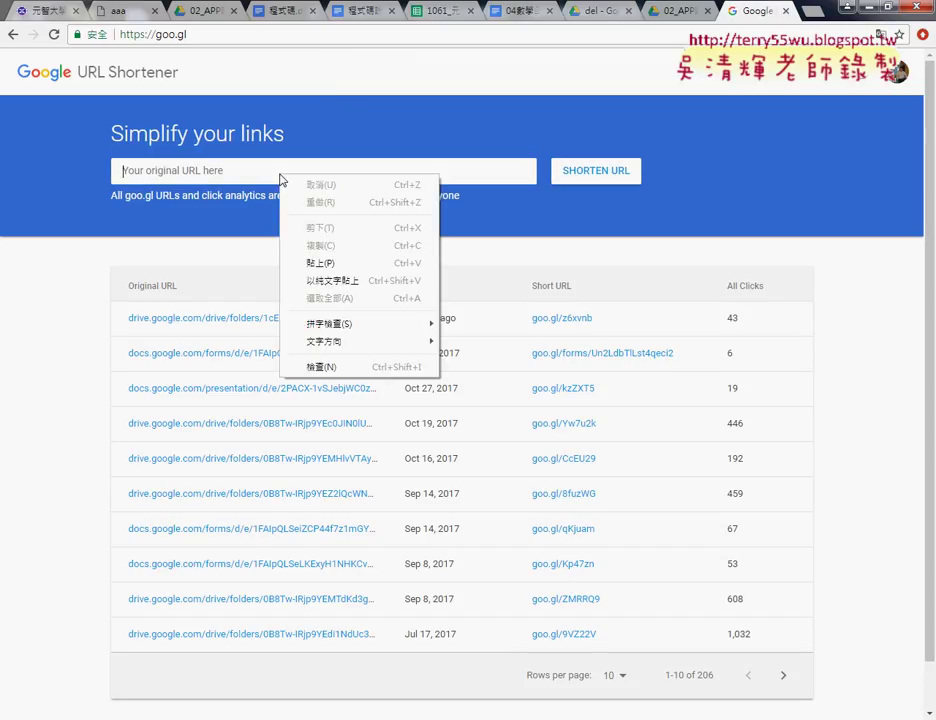
{"action": "left_click", "coordinate": [315, 263]}
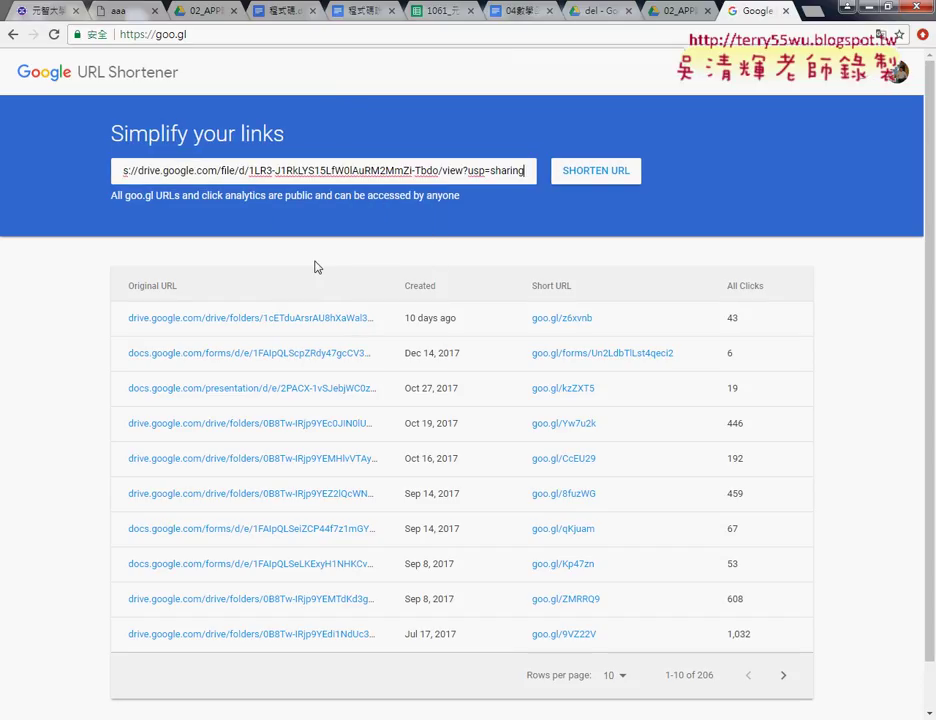
Return to the Drive del folder, close the sharing dialog, and reopen the sharing settings of 206APP.apk to review its link sharing.
{"action": "left_click", "coordinate": [683, 11]}
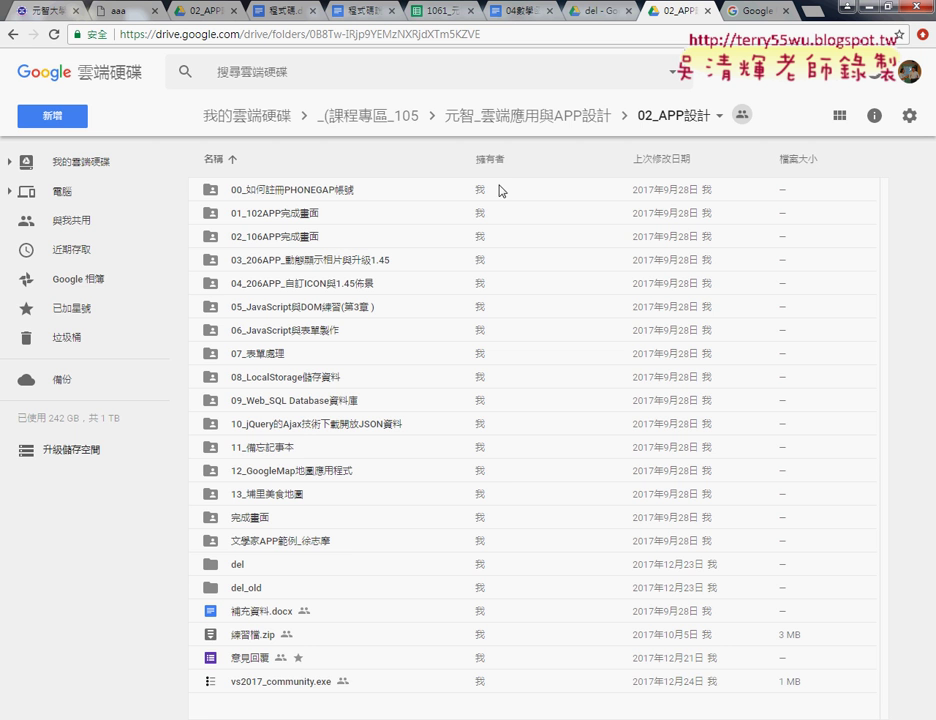
{"action": "left_click", "coordinate": [600, 11]}
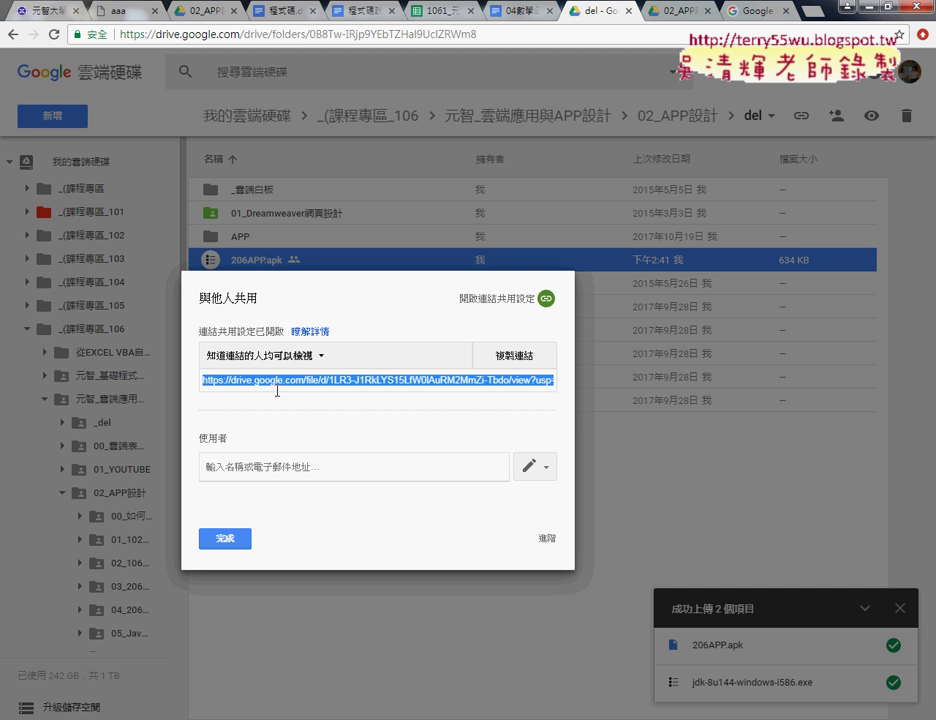
{"action": "left_click", "coordinate": [242, 539]}
{"action": "right_click", "coordinate": [278, 262]}
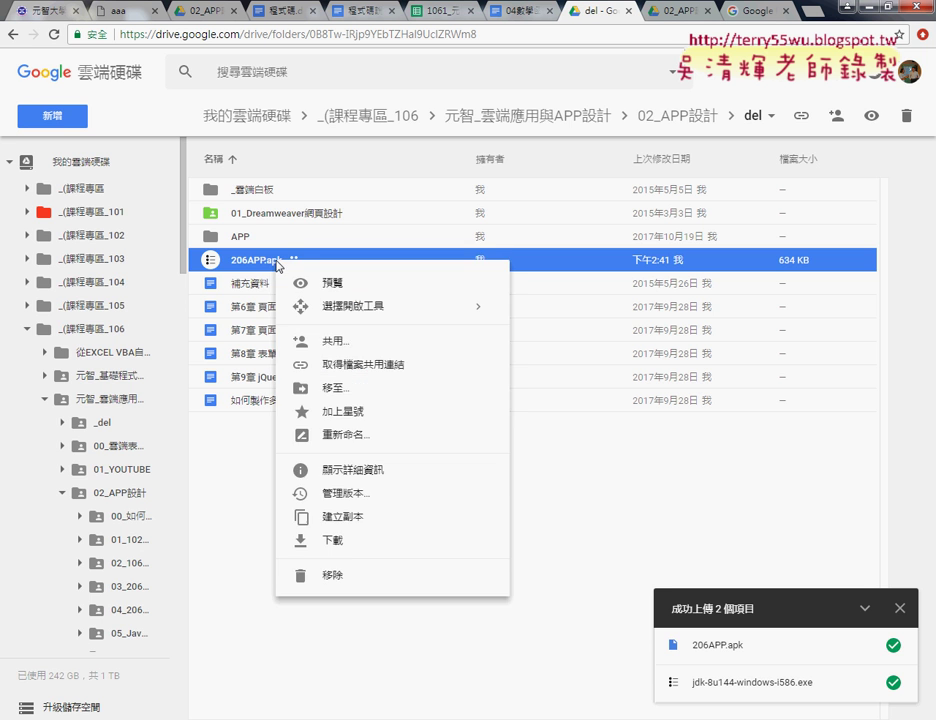
{"action": "left_click", "coordinate": [327, 343]}
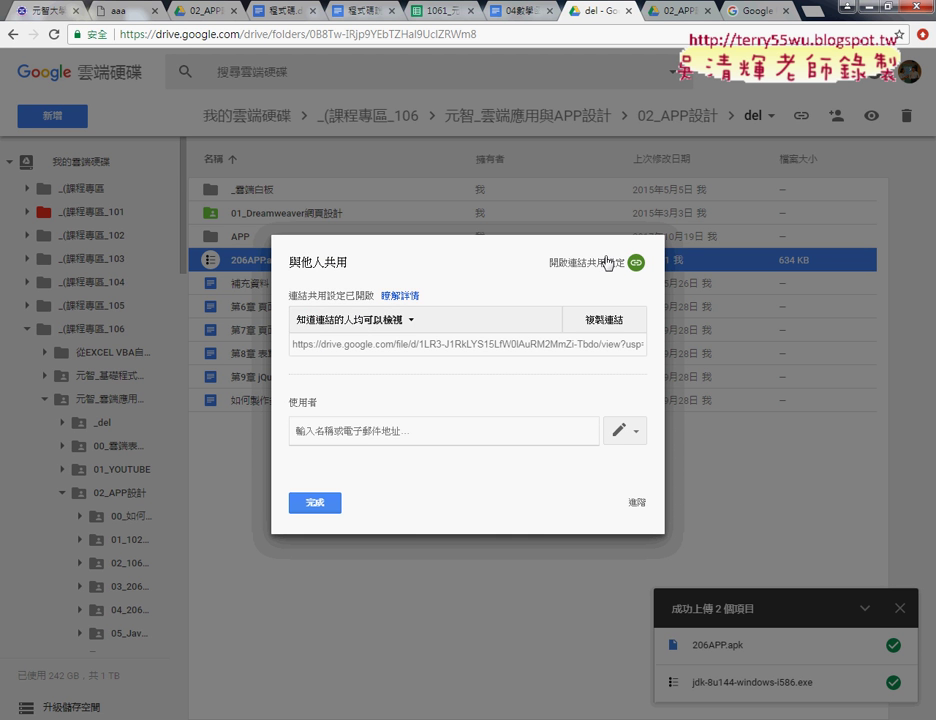
Return to the goo.gl page, shorten the pasted 206APP.apk sharing link and dismiss the short URL result.
{"action": "key", "text": "ctrl+9"}
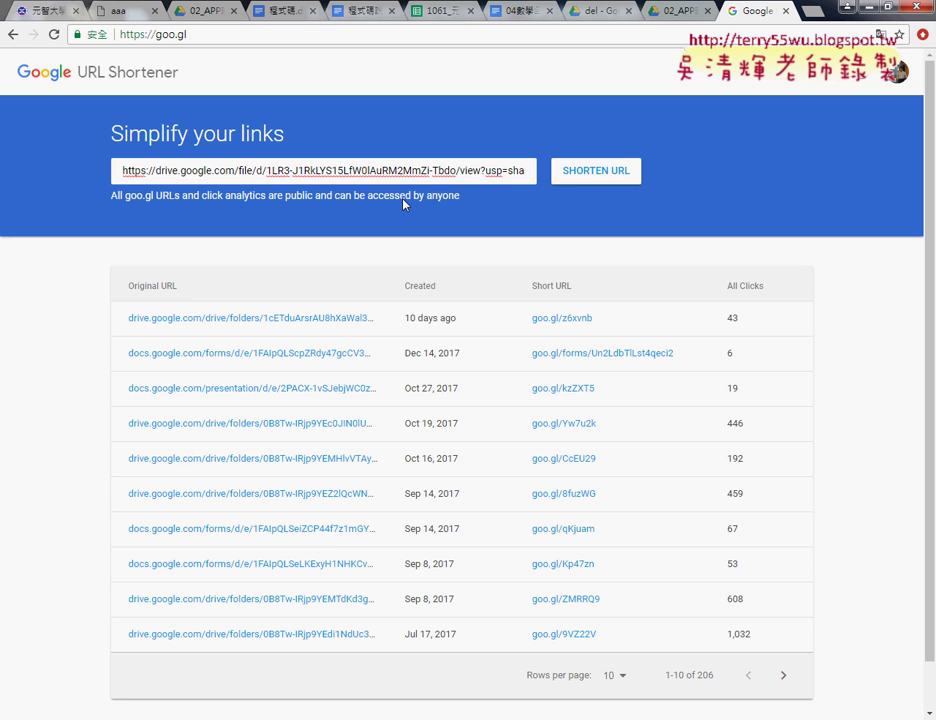
{"action": "left_click", "coordinate": [598, 173]}
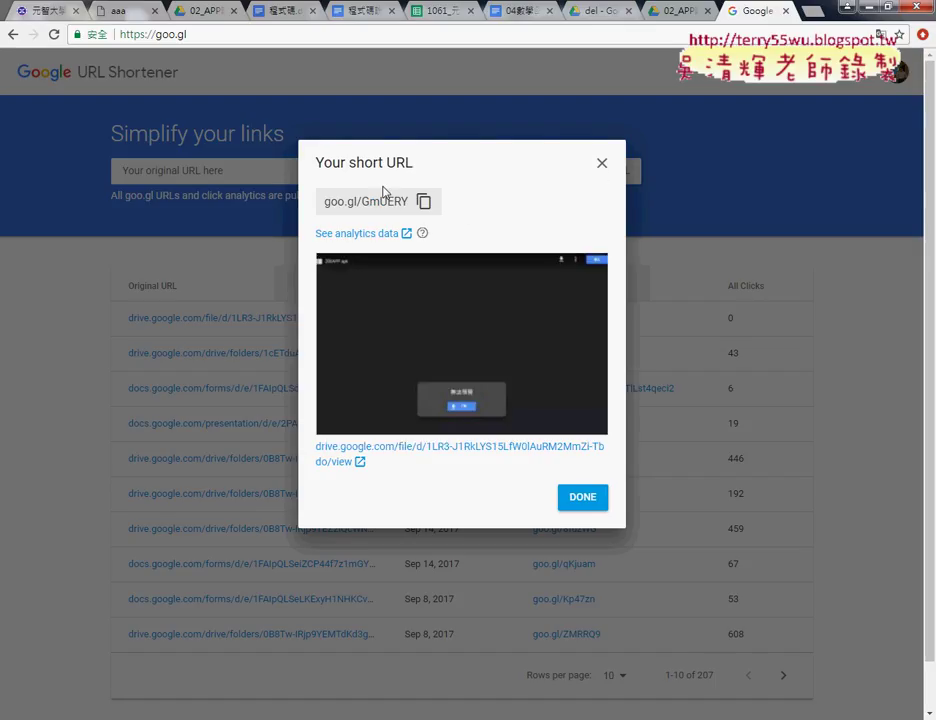
{"action": "left_click", "coordinate": [583, 497]}
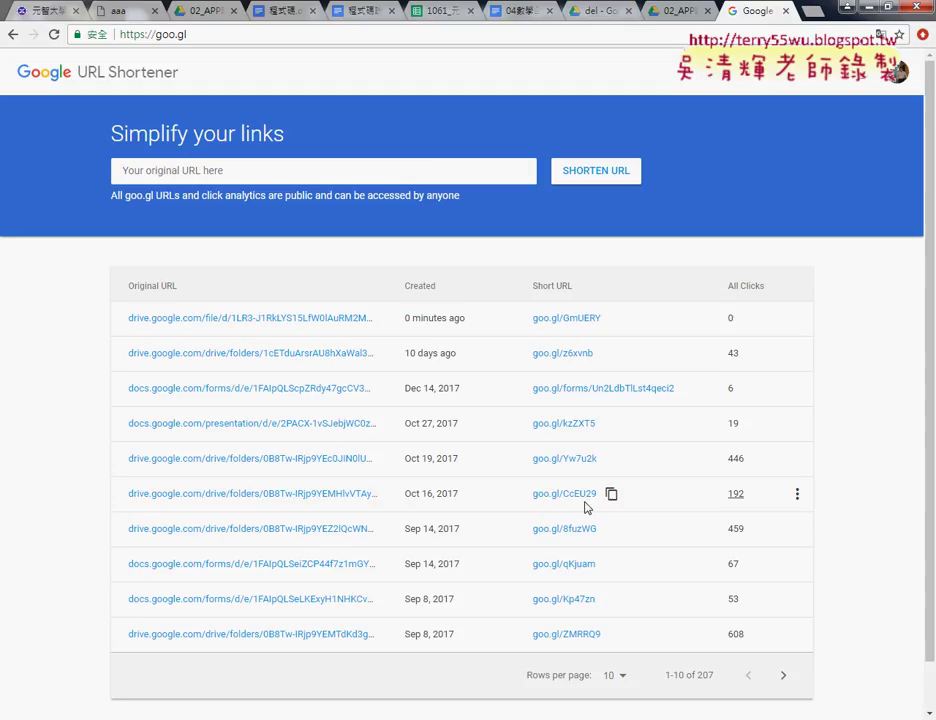
Display the QR code of the newly created short URL for scanning, and close it.
{"action": "left_click", "coordinate": [797, 320]}
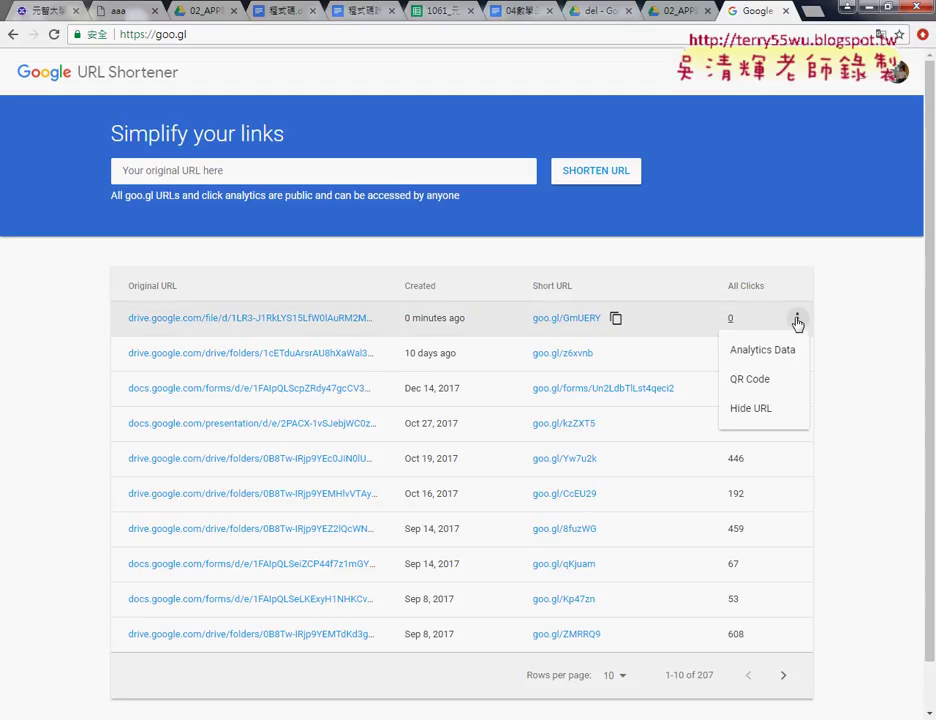
{"action": "left_click", "coordinate": [768, 382]}
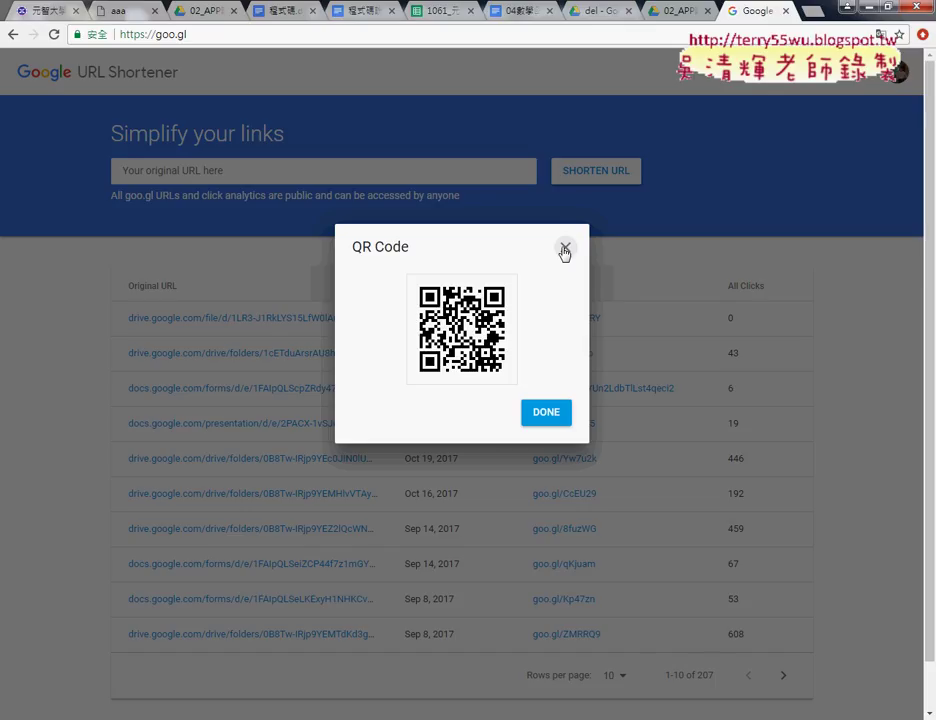
{"action": "left_click", "coordinate": [280, 630]}
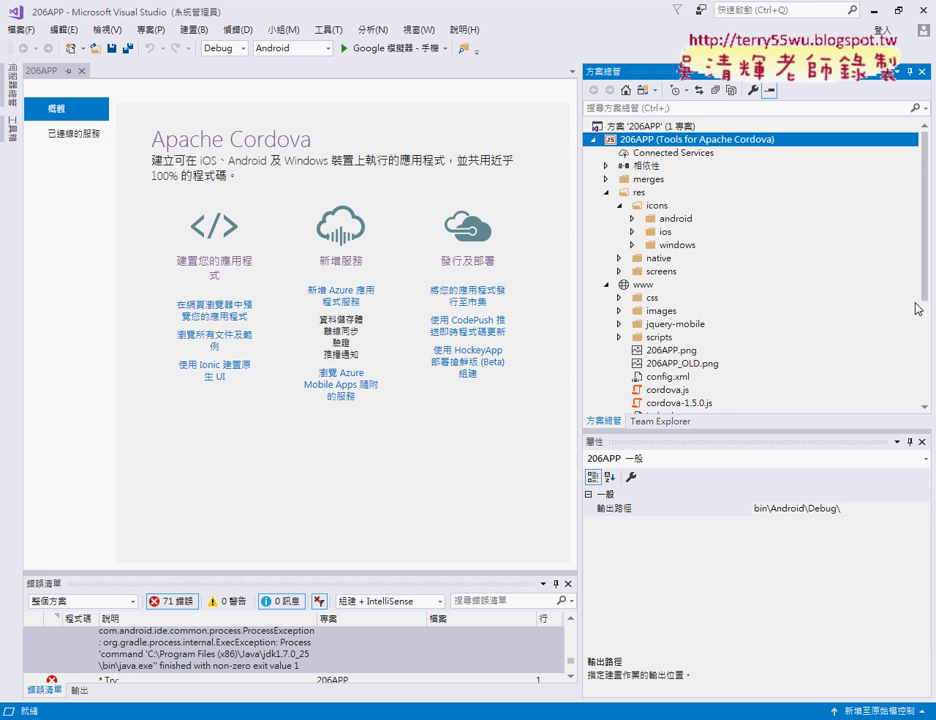
{"action": "left_click", "coordinate": [875, 9]}
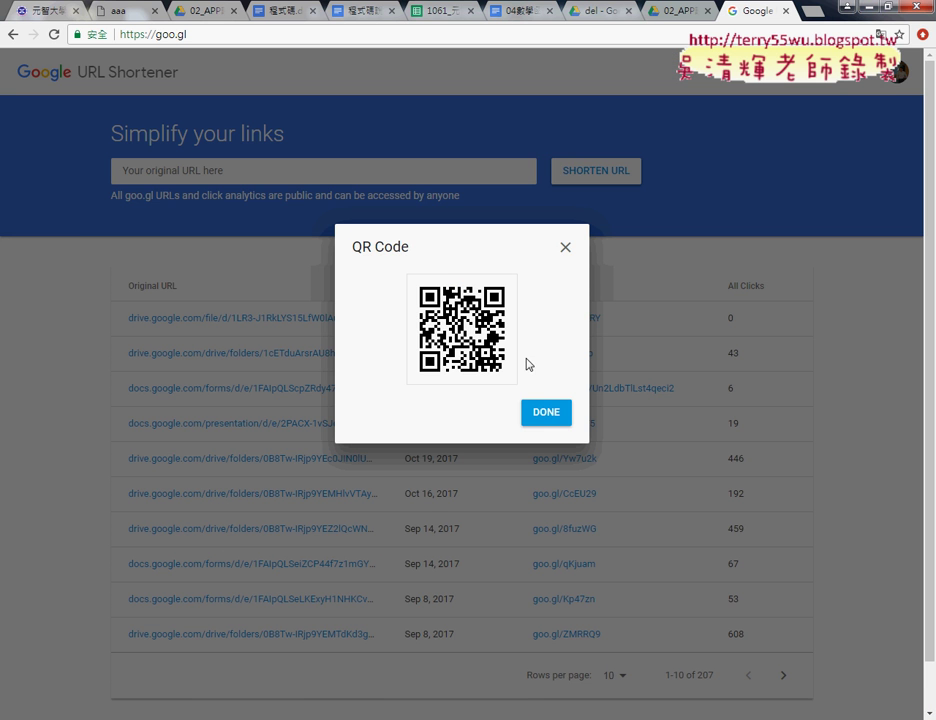
{"action": "left_click", "coordinate": [565, 247]}
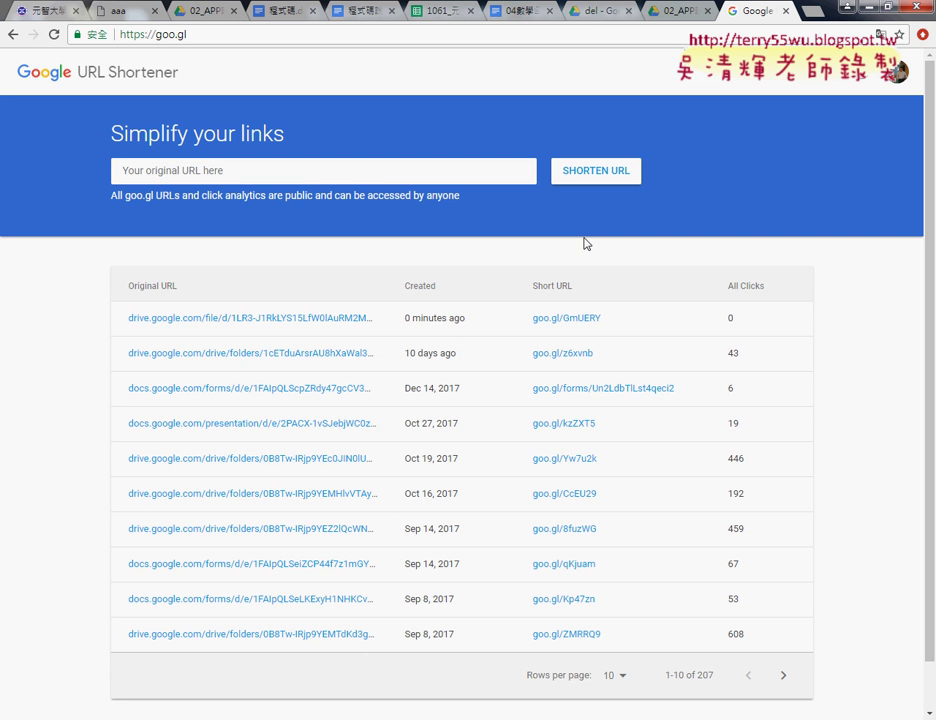
Switch to the desktop and open local disk D: in a new File Explorer window.
{"action": "left_click", "coordinate": [585, 13]}
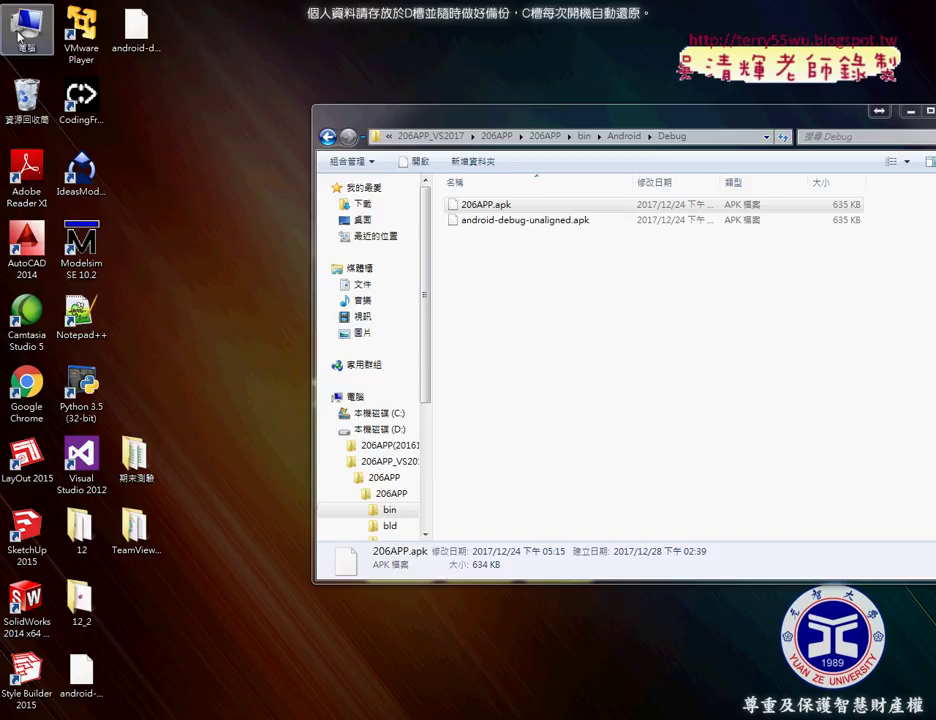
{"action": "double_click", "coordinate": [18, 36]}
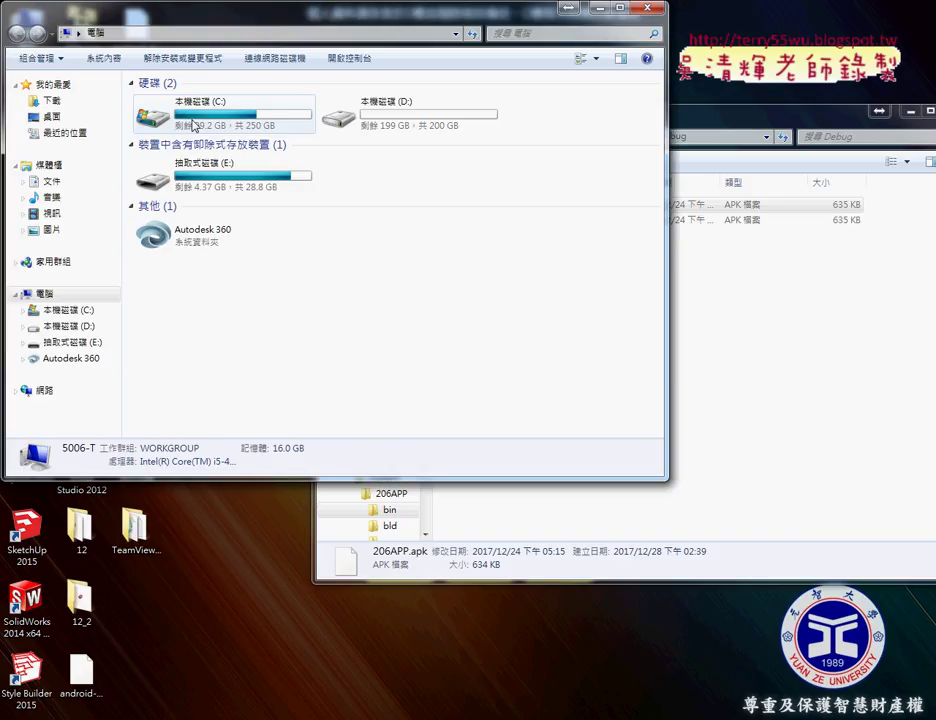
{"action": "double_click", "coordinate": [380, 124]}
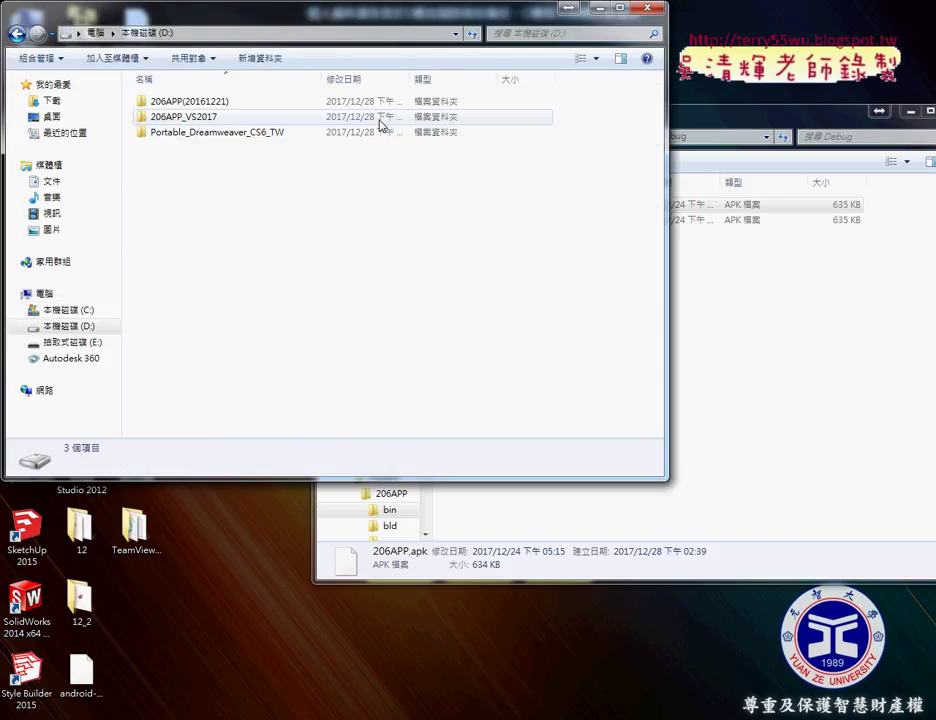
Compress the 206APP(20161221) folder with 7-Zip into 206APP(20161221).zip, using the zip archive format.
{"action": "left_click", "coordinate": [193, 104]}
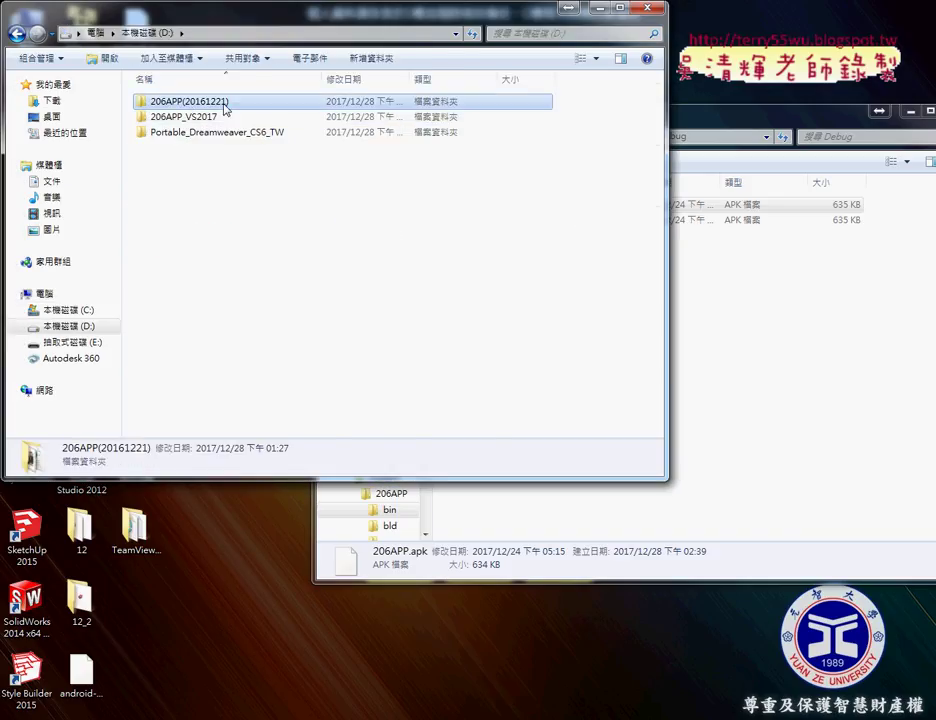
{"action": "right_click", "coordinate": [209, 104]}
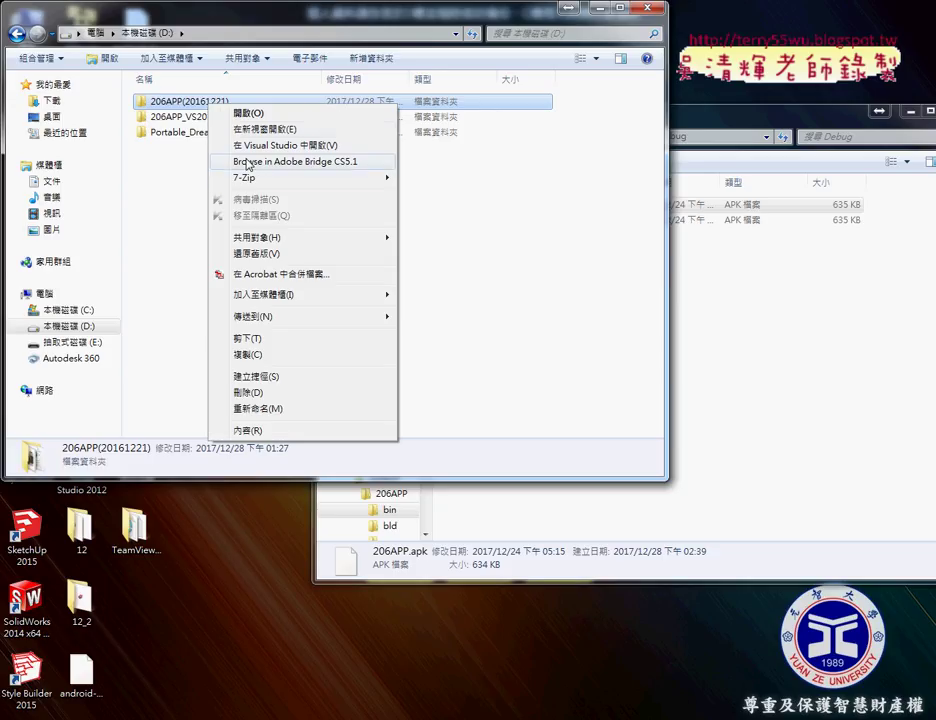
{"action": "mouse_move", "coordinate": [347, 182]}
{"action": "left_click", "coordinate": [440, 179]}
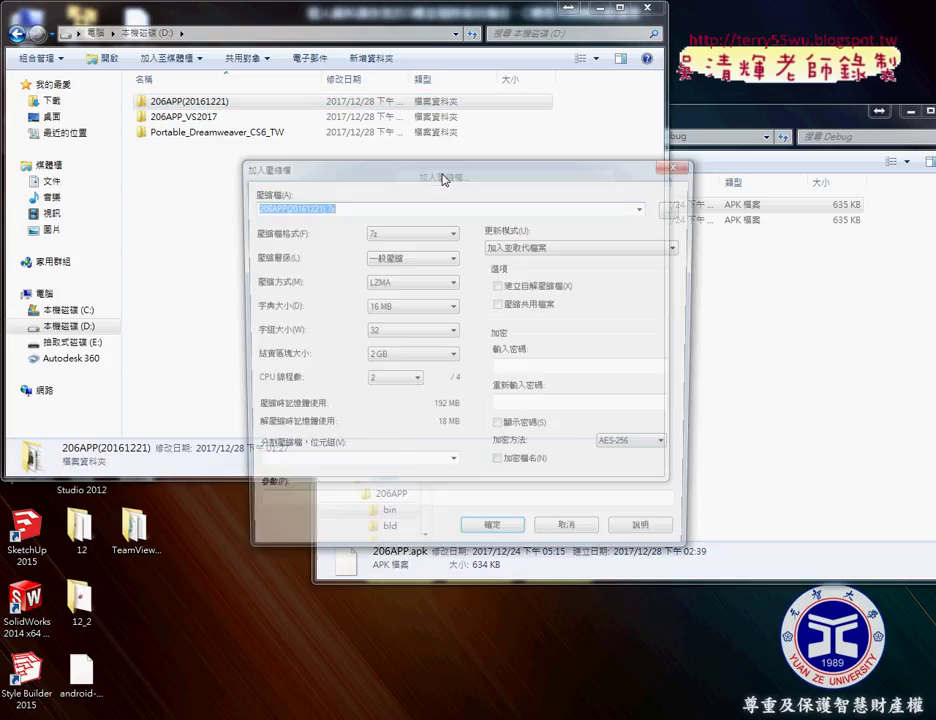
{"action": "left_click", "coordinate": [451, 232]}
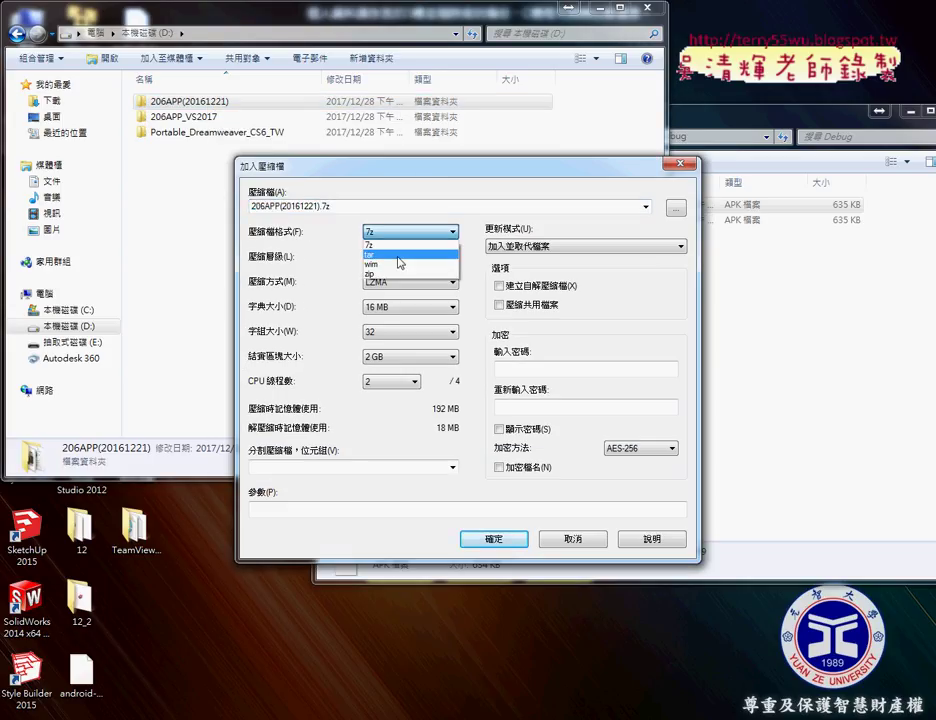
{"action": "left_click", "coordinate": [401, 274]}
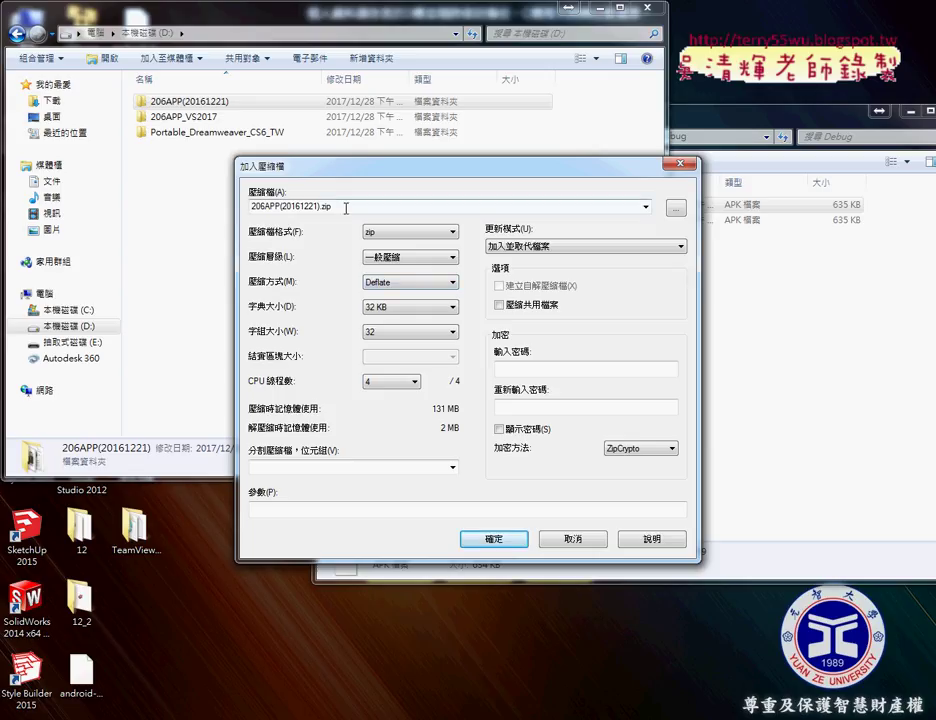
{"action": "left_click", "coordinate": [493, 539]}
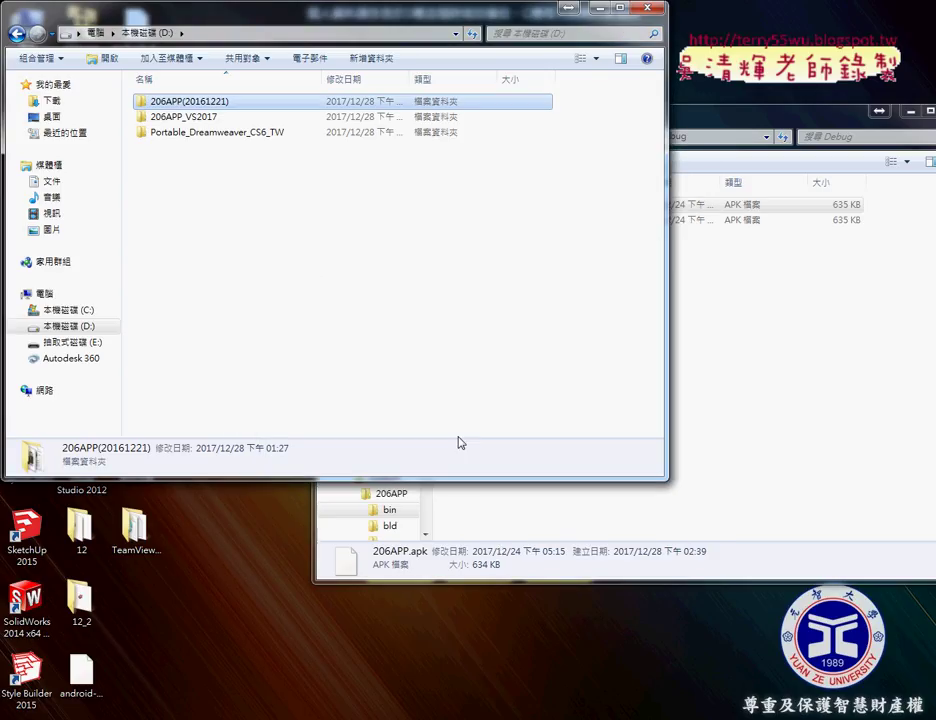
Copy 206APP.apk from the Debug folder into the root of drive D:, alongside 206APP(20161221).zip.
{"action": "left_click", "coordinate": [693, 122]}
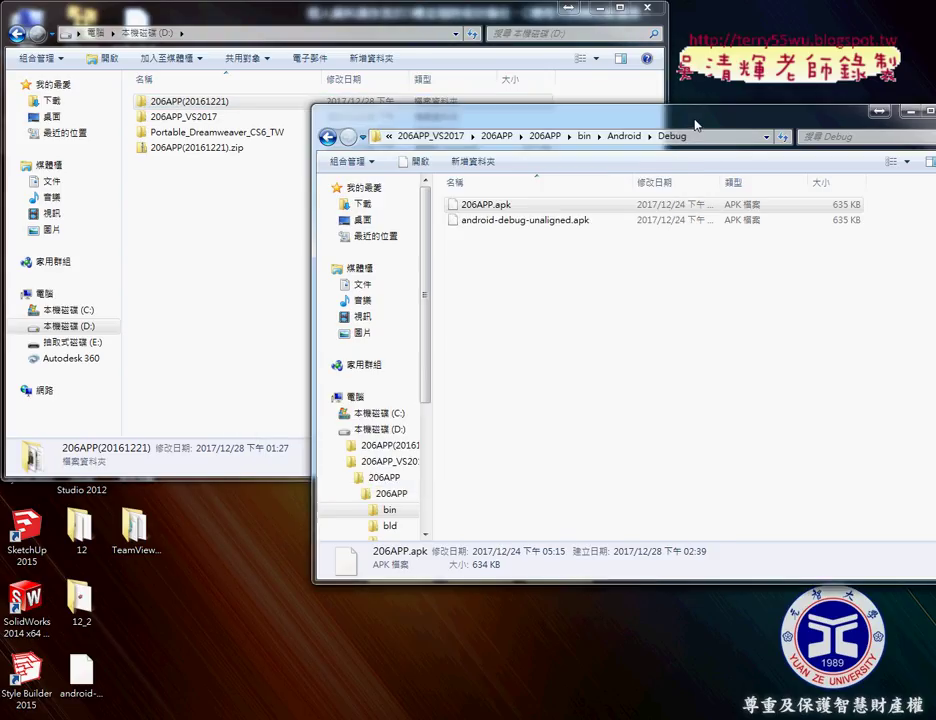
{"action": "left_click_drag", "start_coordinate": [693, 122], "coordinate": [672, 70]}
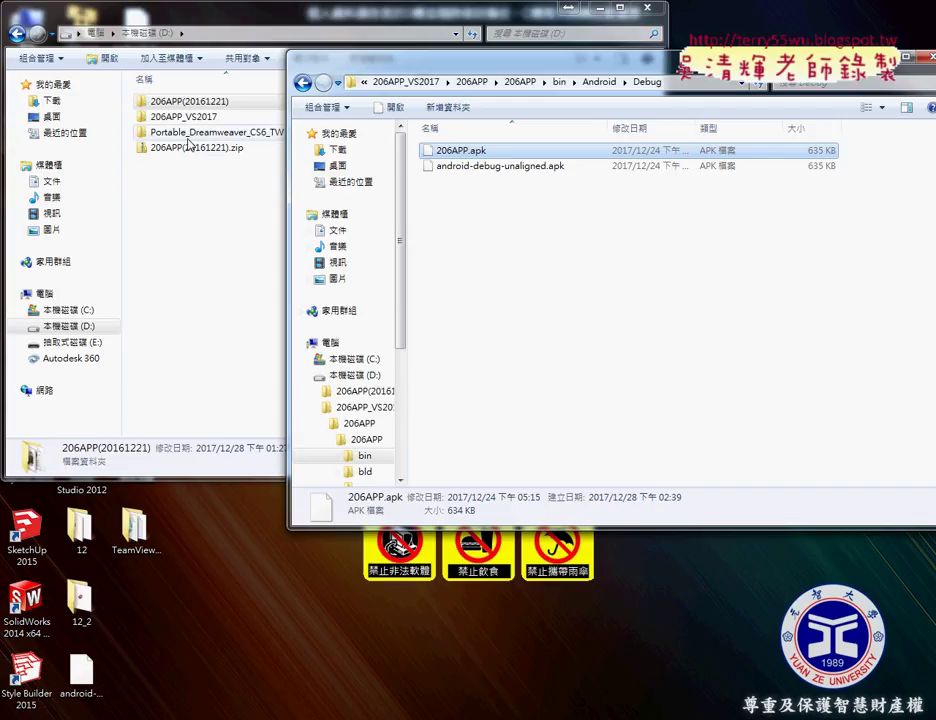
{"action": "left_click_drag", "start_coordinate": [460, 150], "coordinate": [212, 157]}
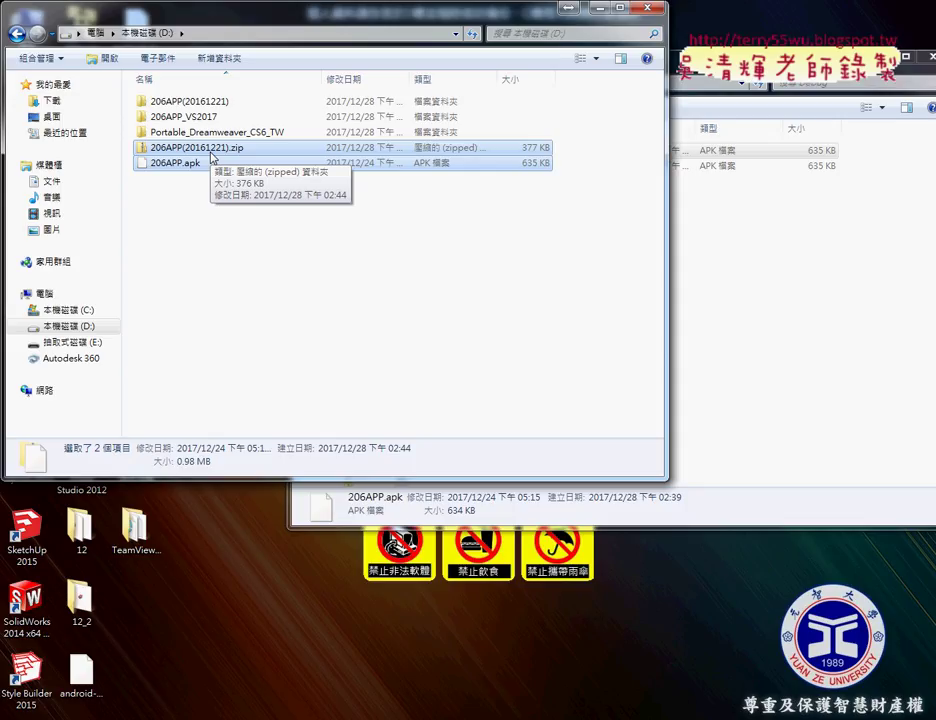
{"action": "left_click", "coordinate": [262, 149]}
{"action": "left_click", "coordinate": [208, 166]}
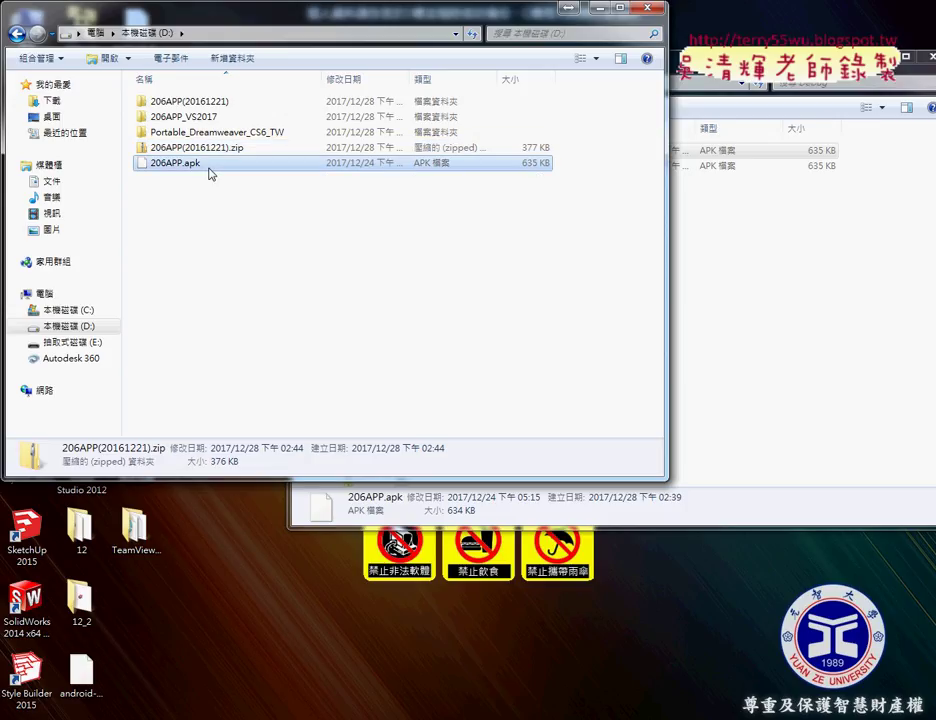